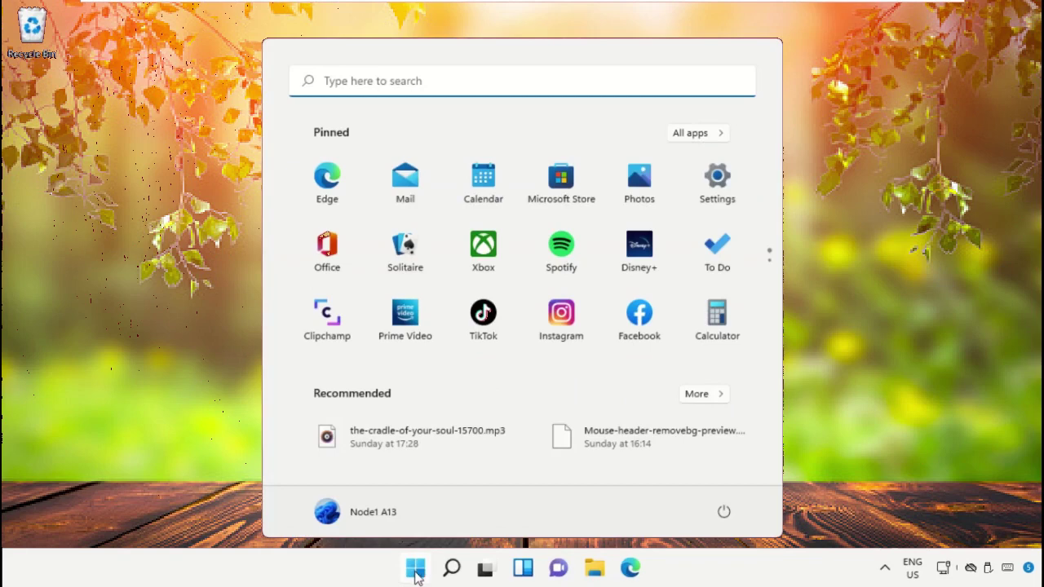
Step: Open Task Manager and start a new task, browsing for the program to run
type("task mana")
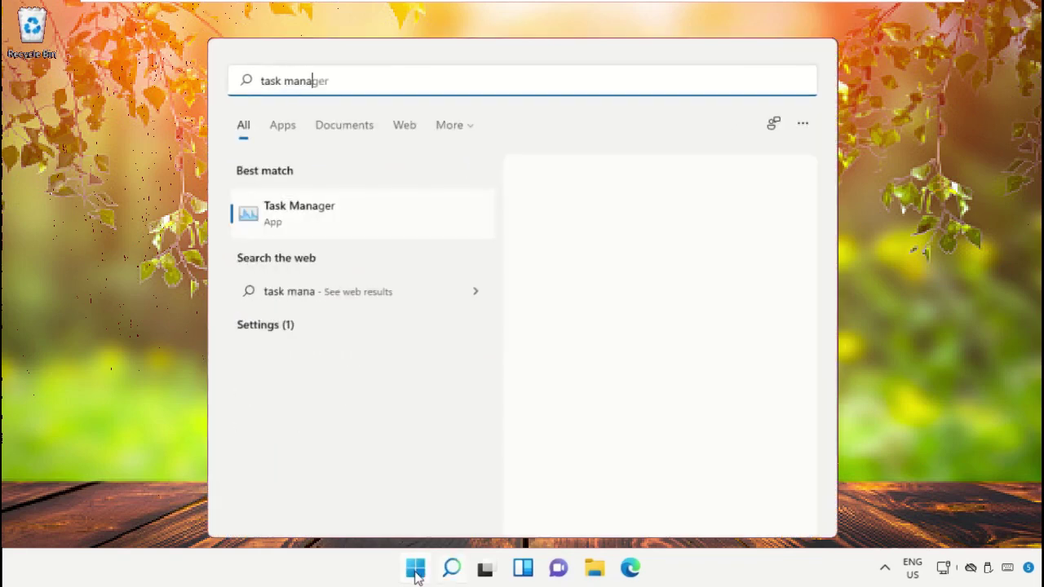
left_click(318, 216)
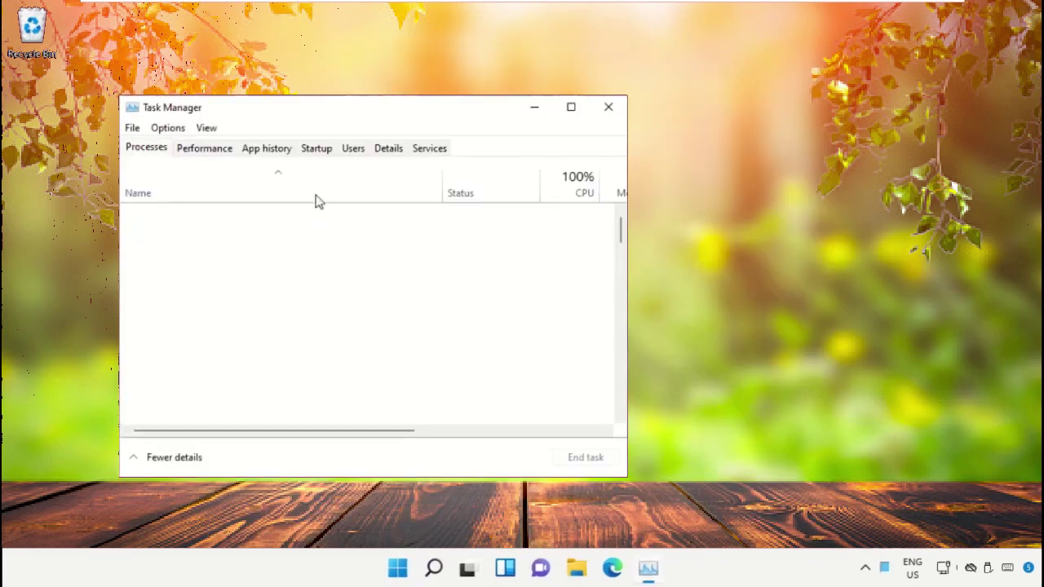
left_click(132, 131)
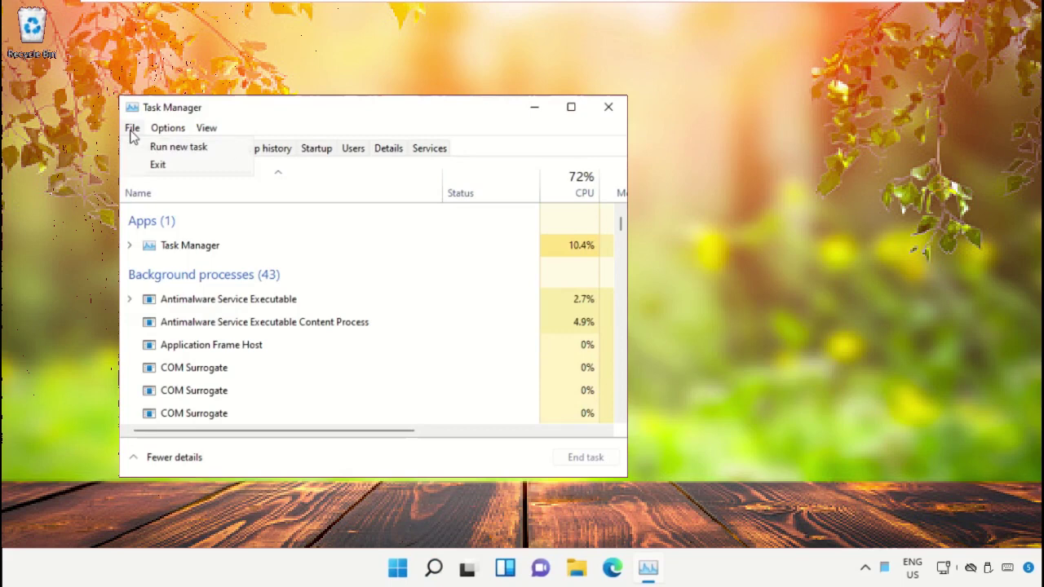
left_click(226, 155)
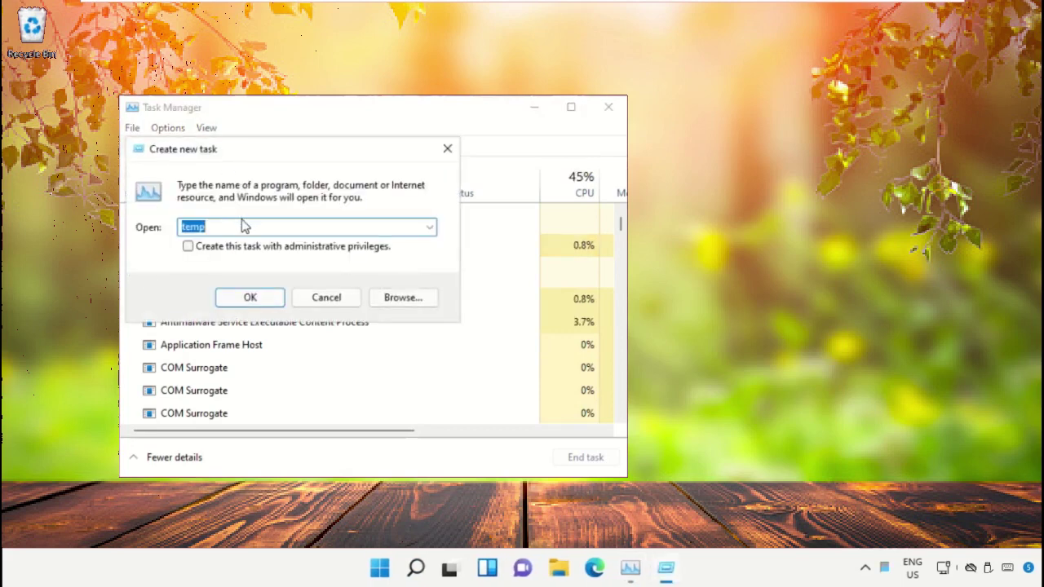
left_click(400, 299)
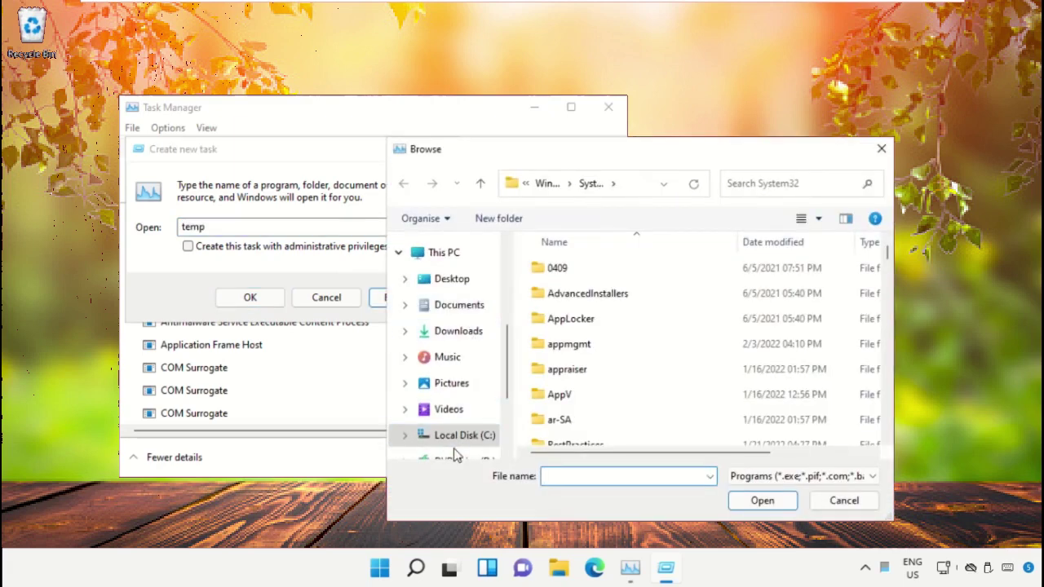
Step: Go to This PC in the Browse dialog and open Local Disk (C:)
scroll(455, 416, "down", 1)
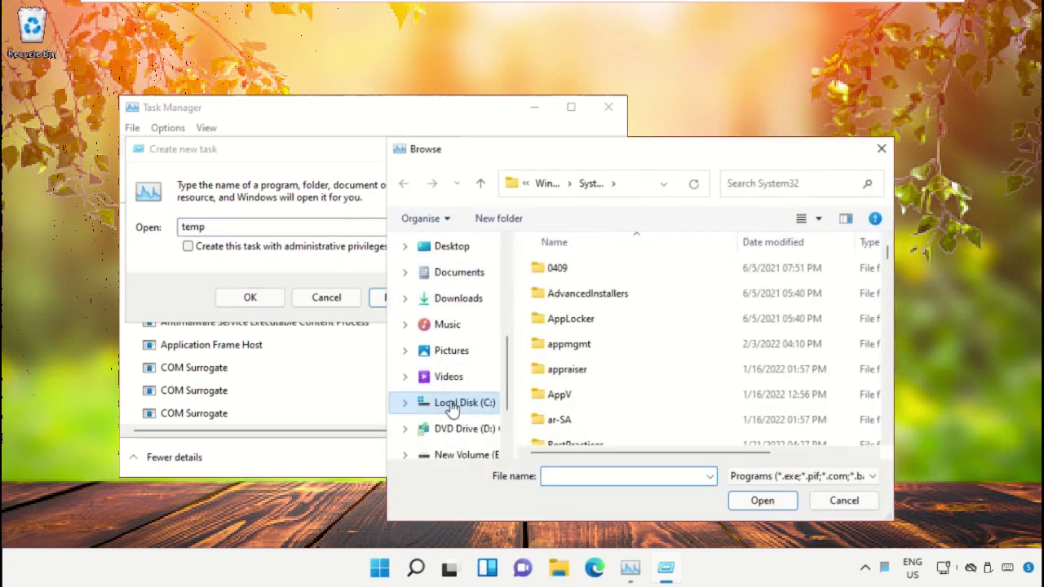
left_click(453, 404)
scroll(450, 286, "up", 2)
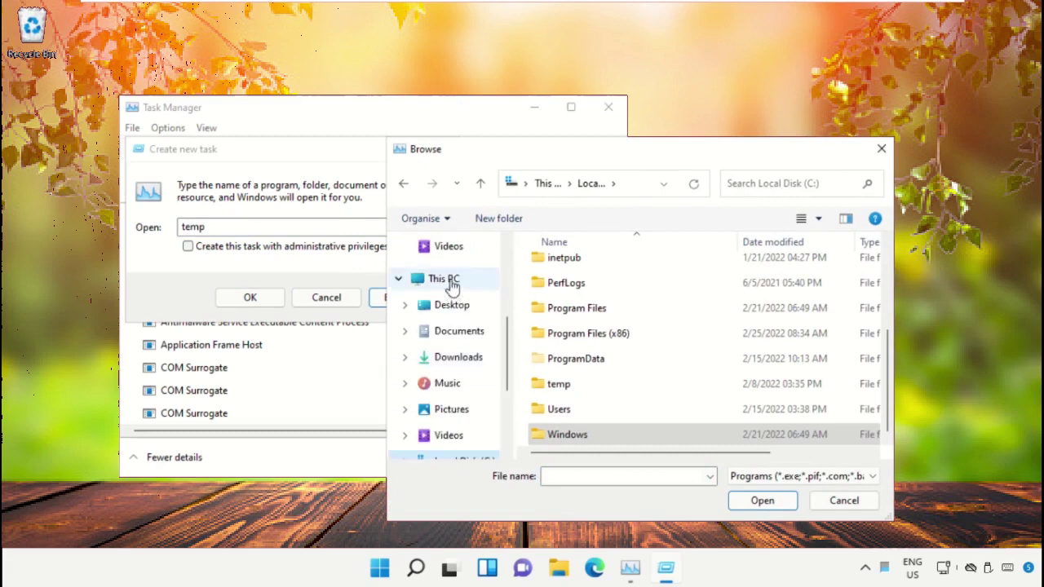
left_click(449, 280)
scroll(653, 349, "up", 3)
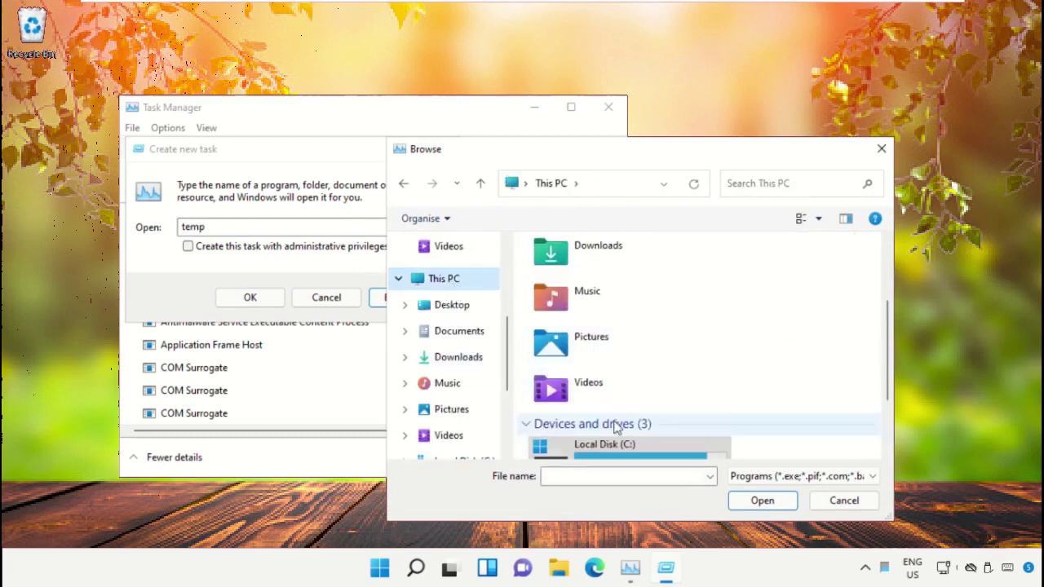
scroll(645, 367, "down", 3)
double_click(644, 349)
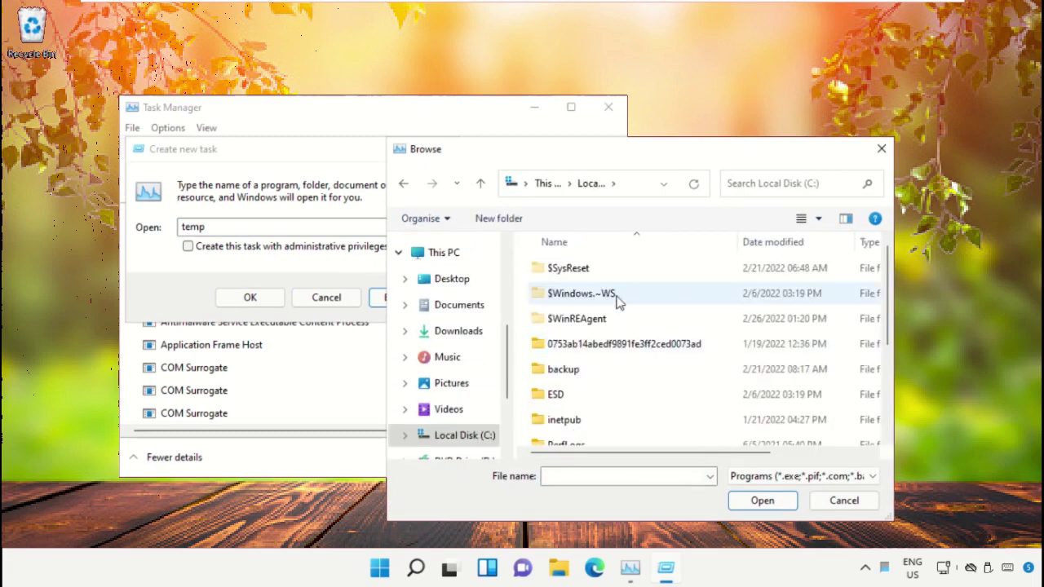
Step: Open the Windows folder on drive C and its System32 subfolder
scroll(616, 306, "down", 2)
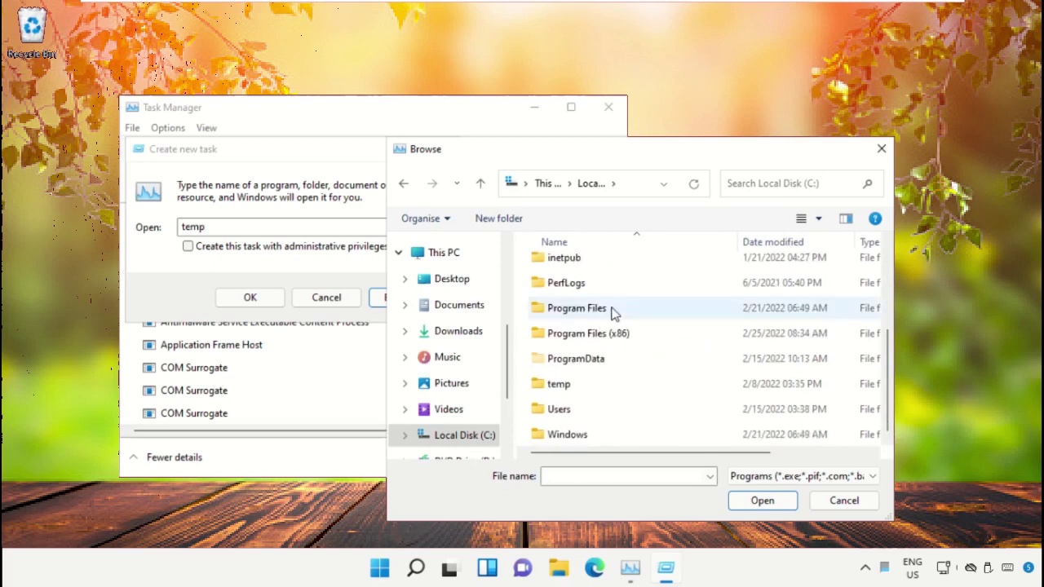
double_click(571, 435)
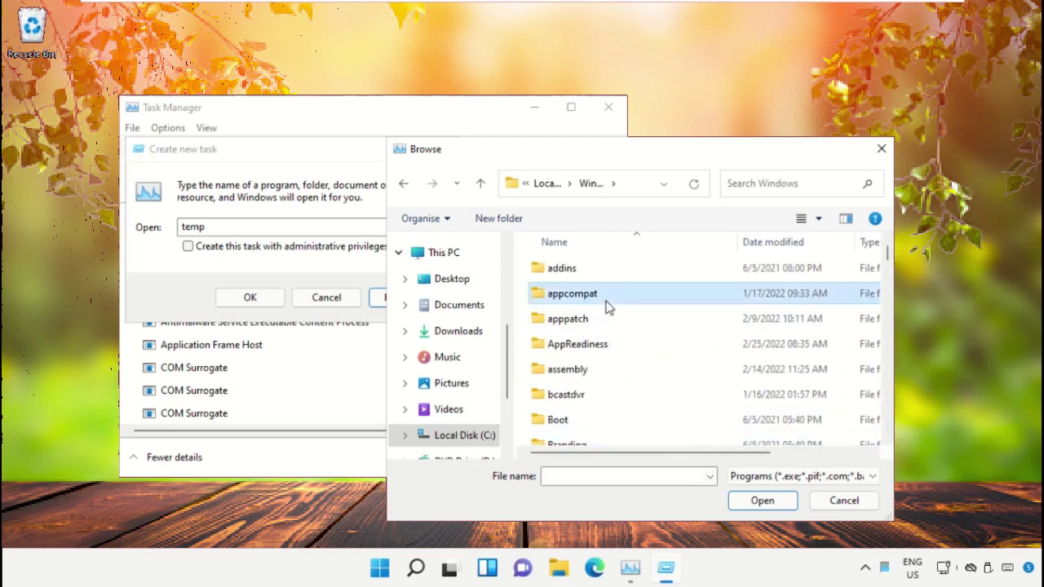
scroll(609, 305, "down", 3)
scroll(608, 327, "down", 12)
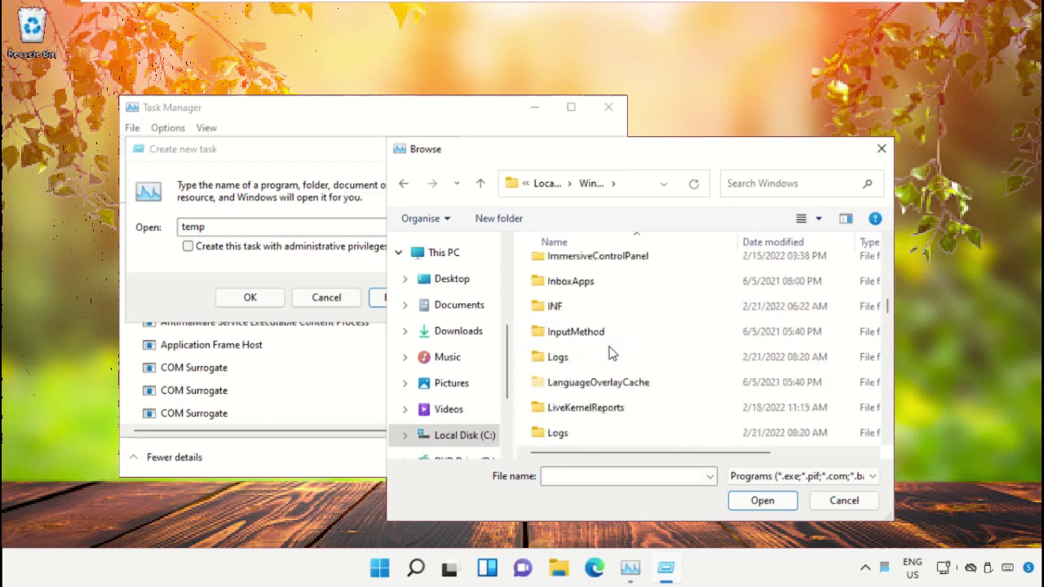
scroll(602, 392, "down", 6)
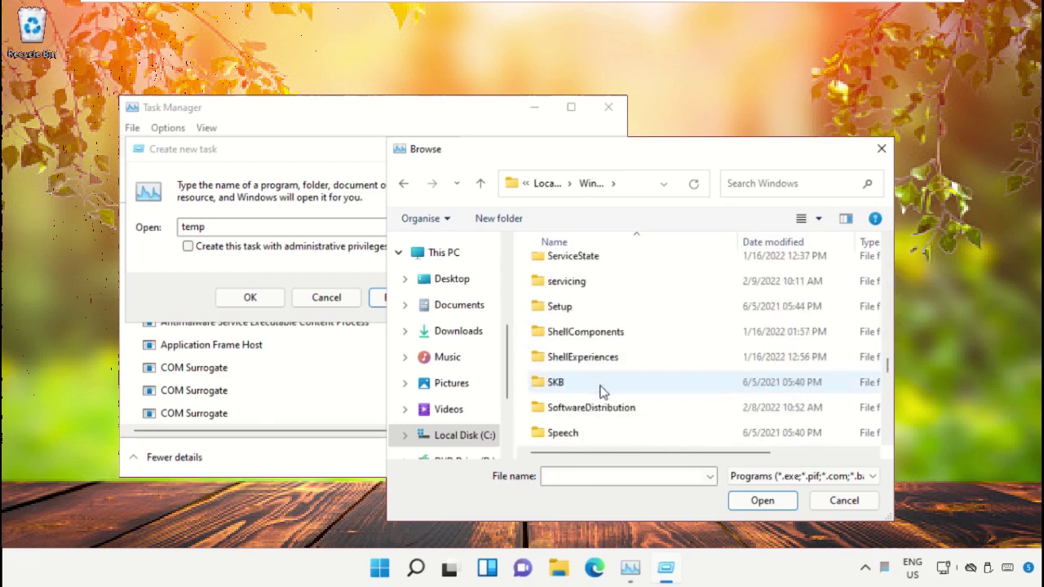
double_click(581, 357)
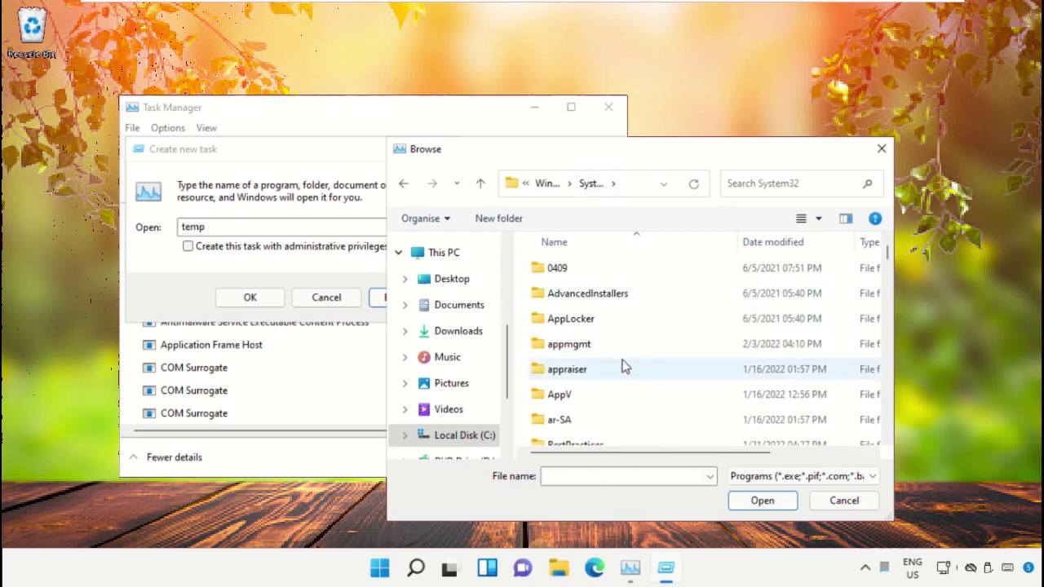
Step: Choose cmd.exe from the System32 folder as the program for the new task
scroll(616, 364, "down", 1)
scroll(613, 363, "down", 10)
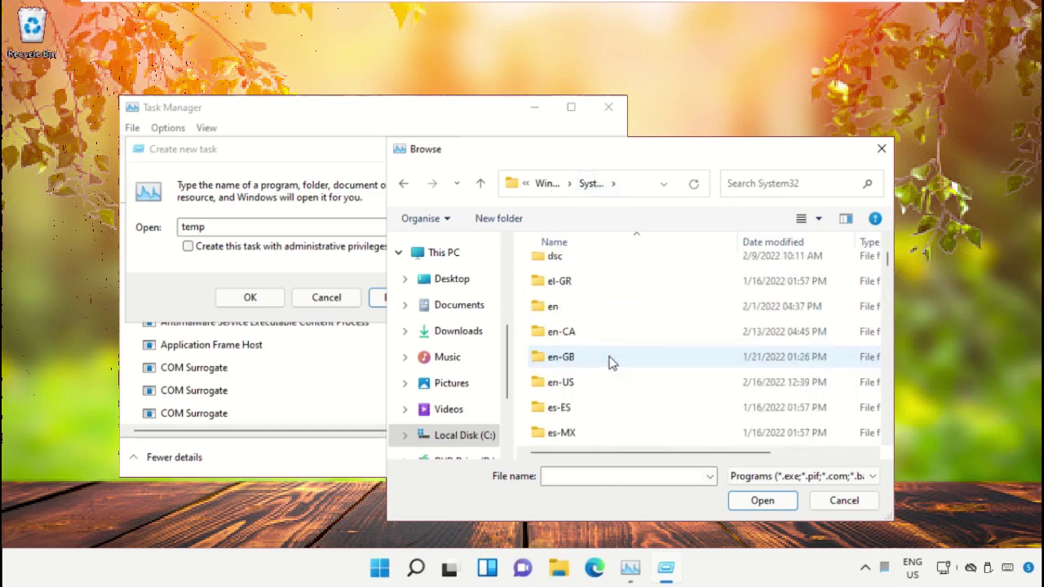
scroll(614, 359, "down", 5)
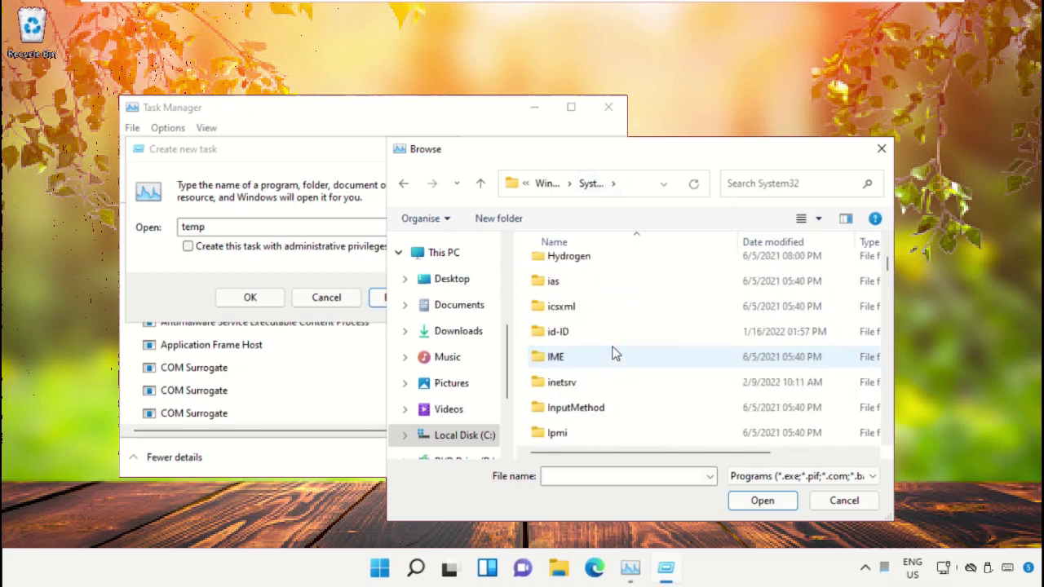
type("cmd")
scroll(603, 348, "up", 1)
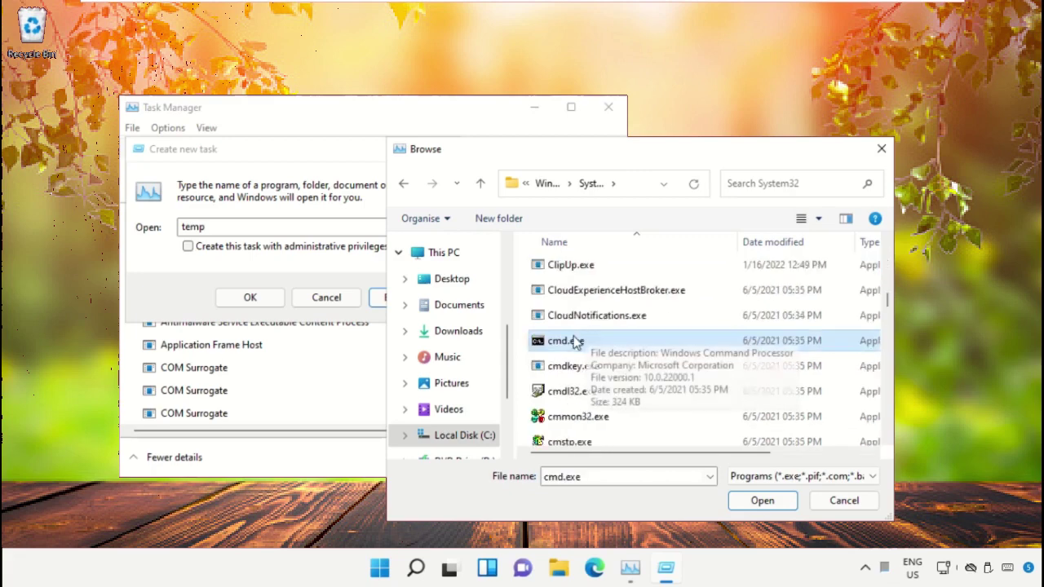
left_click(750, 501)
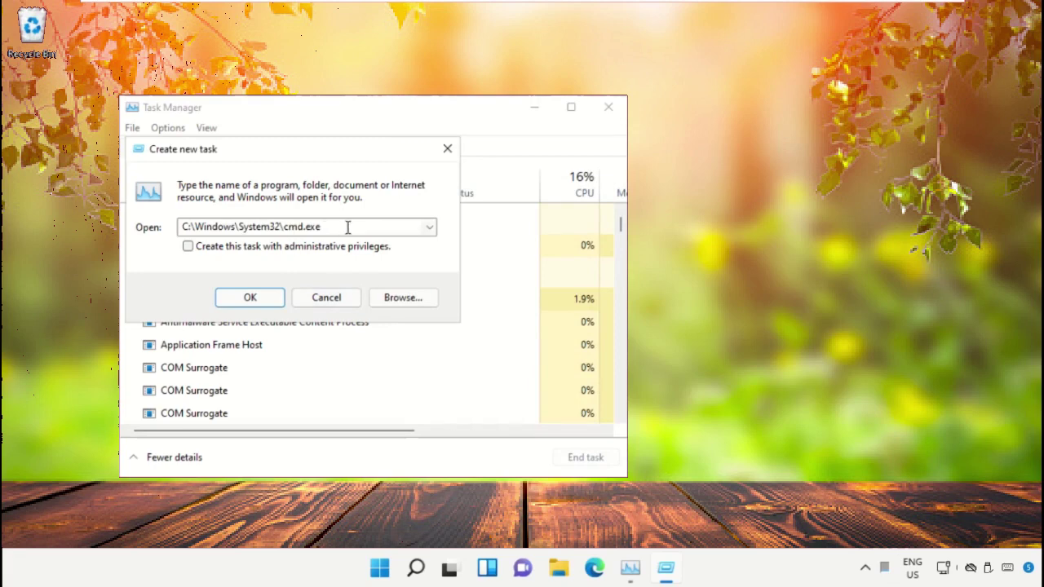
Step: Run cmd.exe with administrative privileges, and minimise the Task Manager and Command Prompt windows
left_click(187, 248)
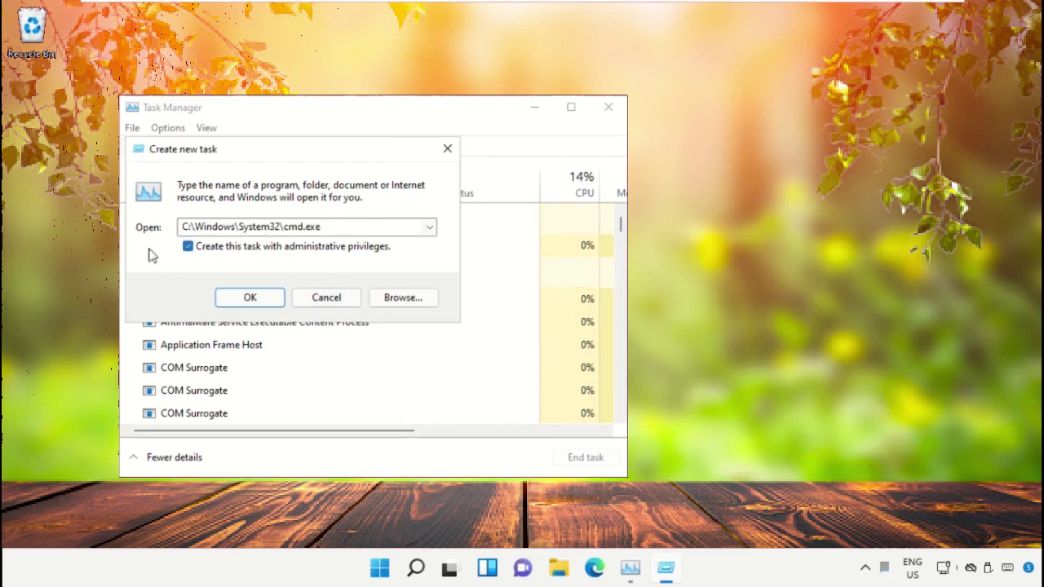
left_click(251, 299)
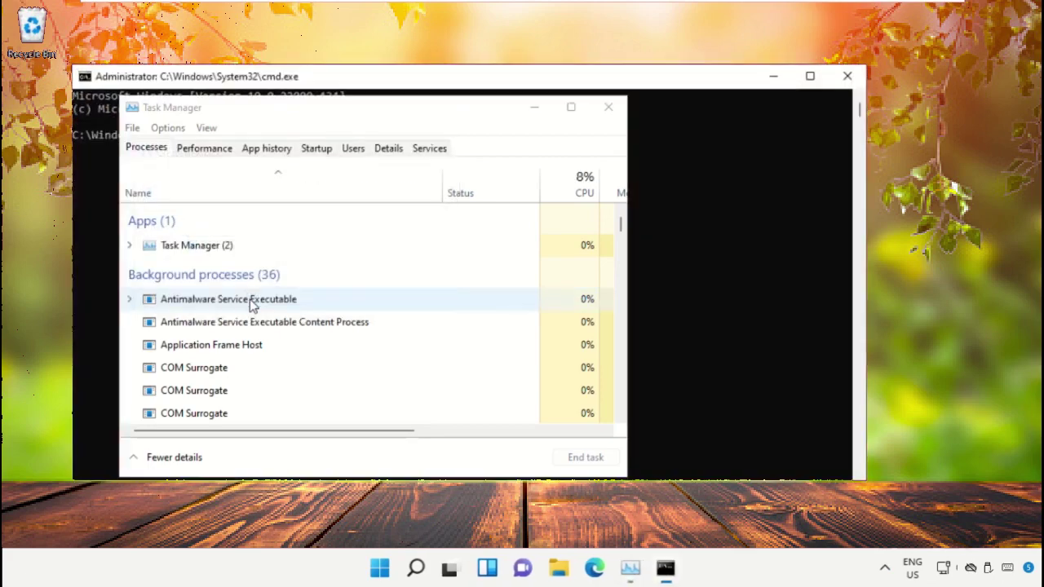
left_click(534, 112)
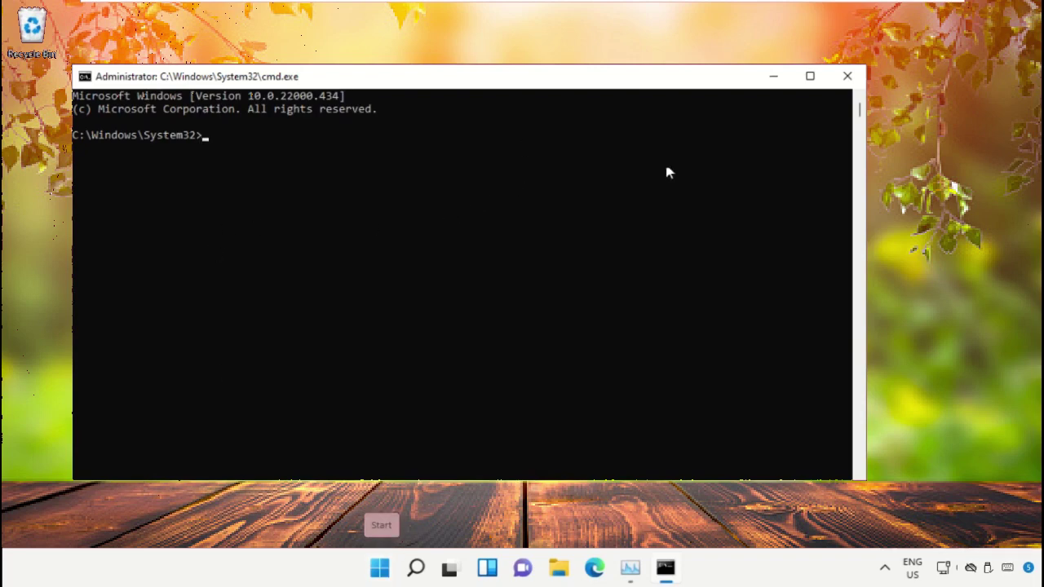
left_click(774, 78)
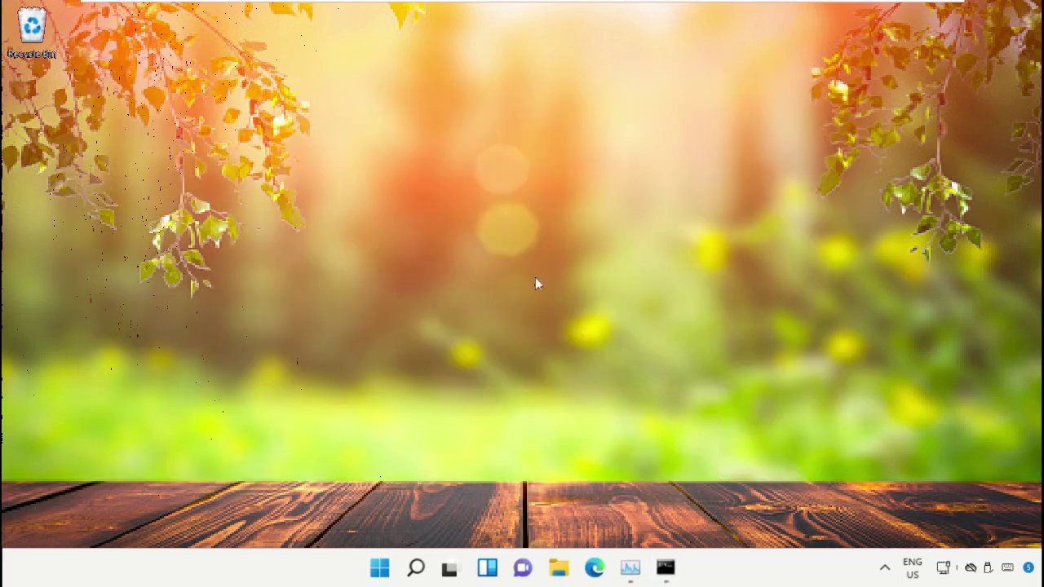
Step: Switch to Google Chrome and load google.com
left_click(380, 569)
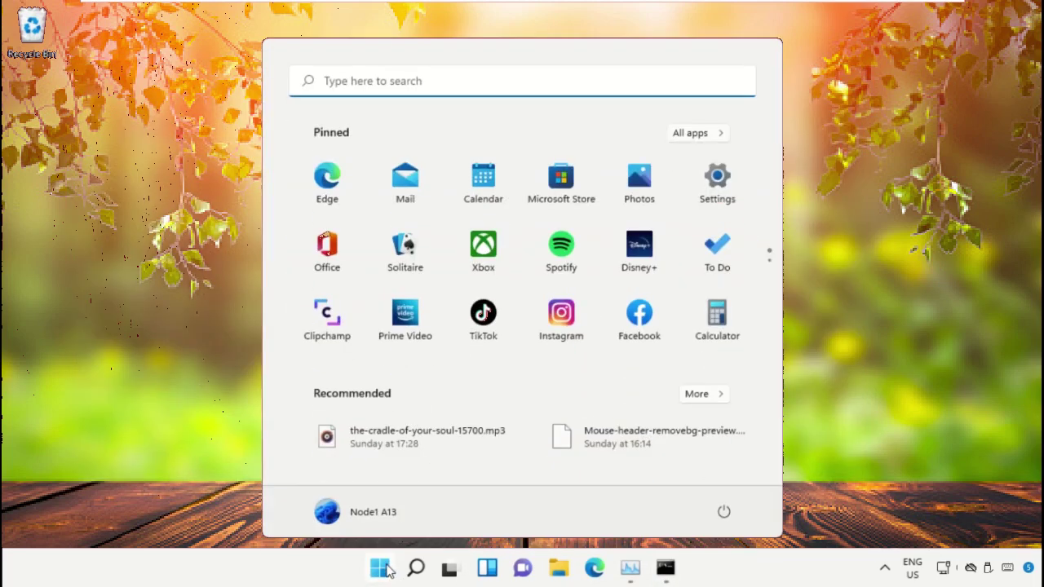
type("Chrome")
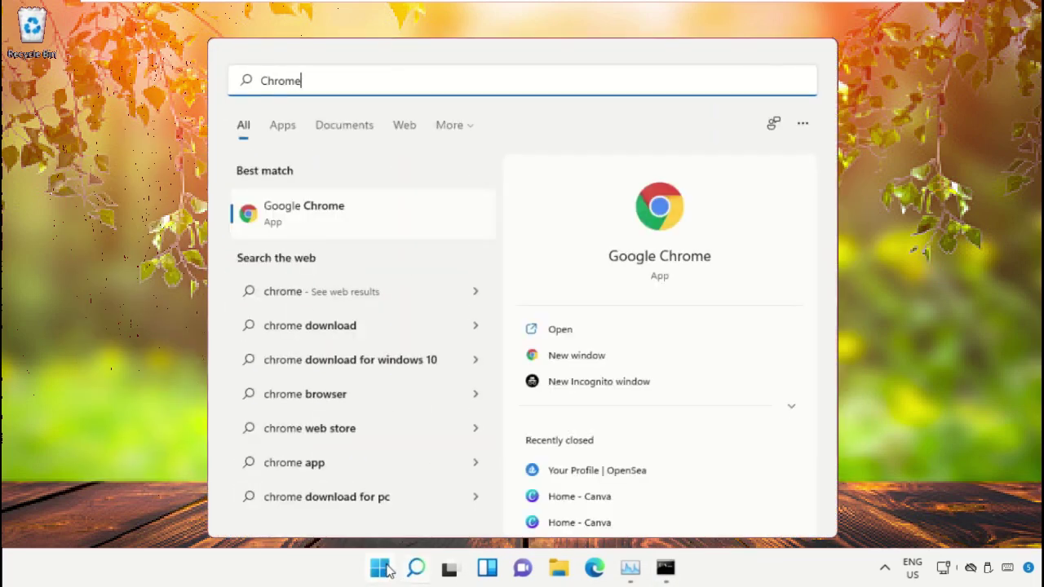
left_click(328, 219)
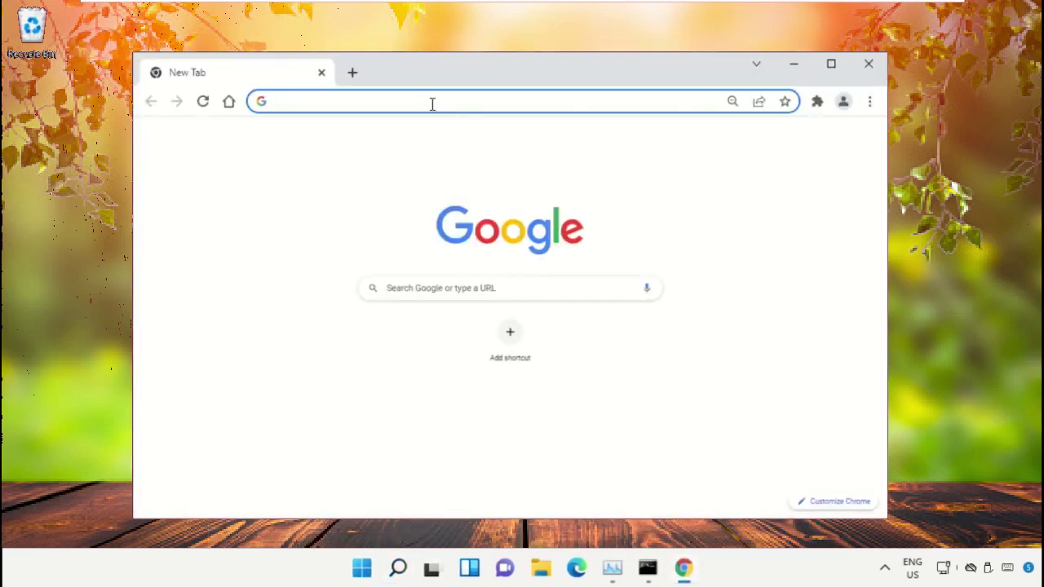
type("google.com")
key("Return")
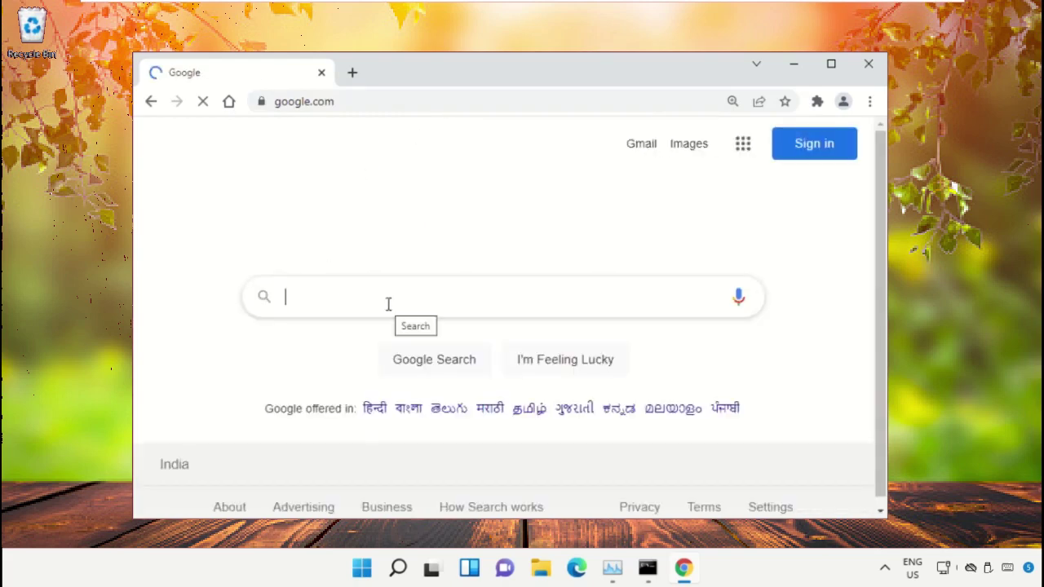
Step: Search Google for "hows.tech windows commands" and open the Important Windows Commands page on Hows.tech
type("hows")
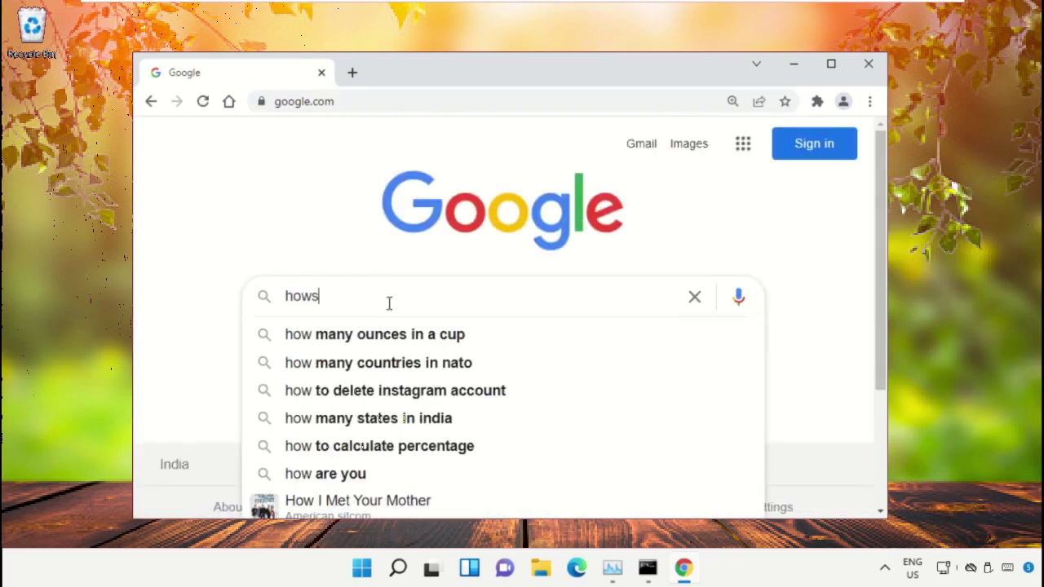
type(".te.tech")
key("Down")
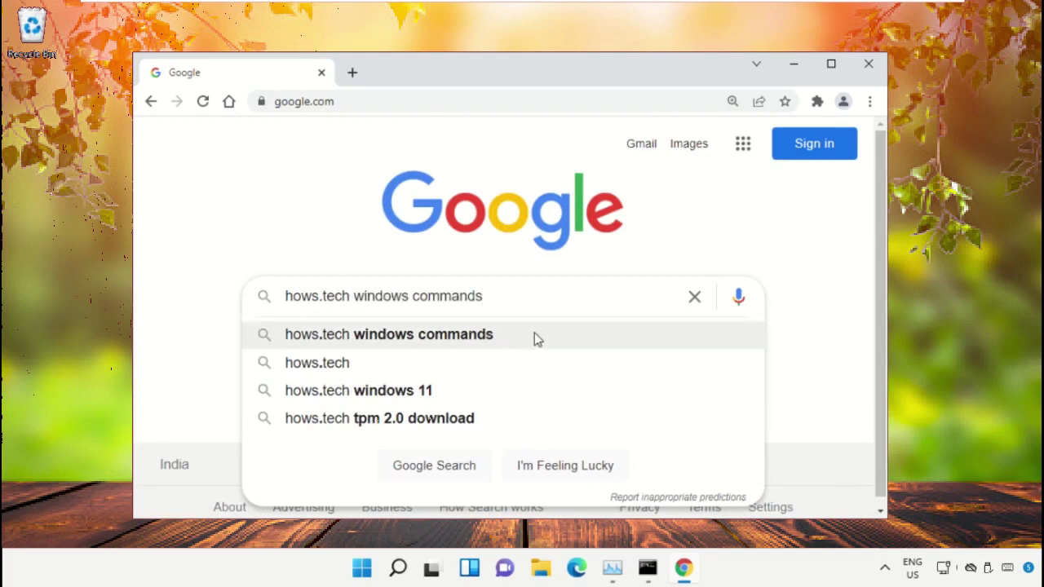
key("Return")
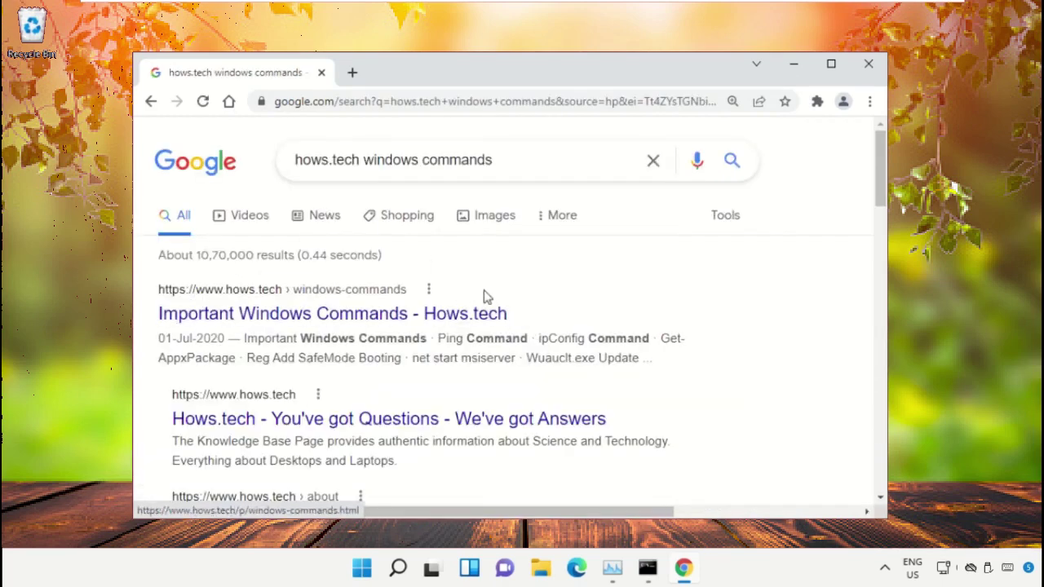
left_click(250, 315)
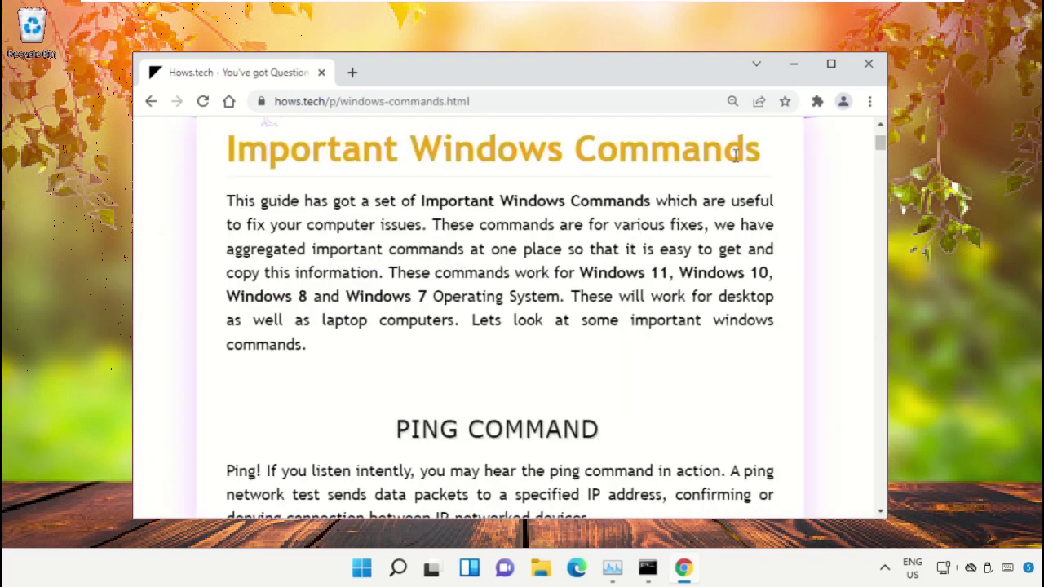
Step: Find Command 12 on the Important Windows Commands page and copy its line "sfc /scanfile=c:\windows\system32\ieframe.dll"
triple_click(214, 163)
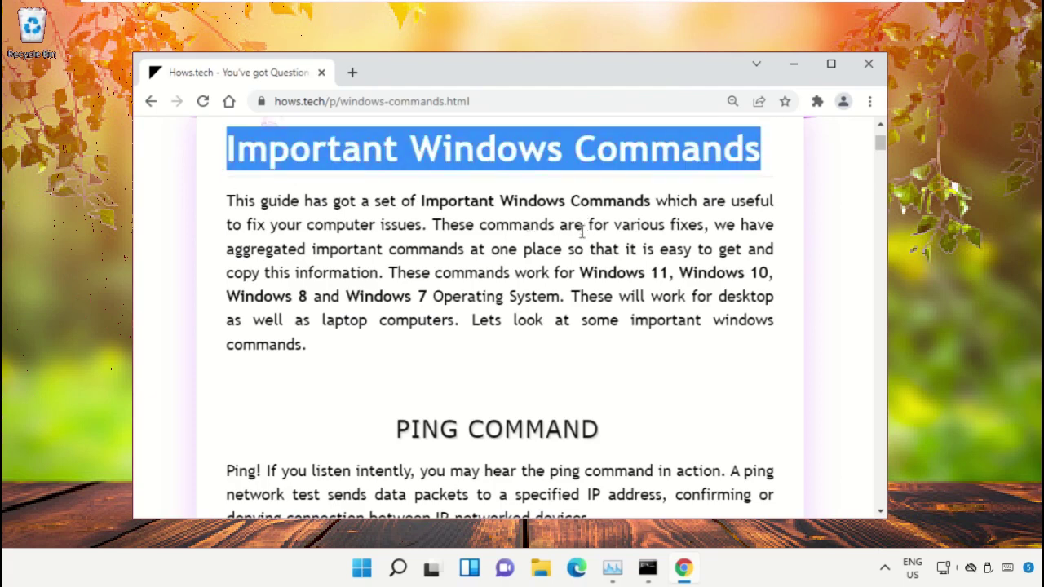
left_click(576, 236)
scroll(571, 249, "down", 7)
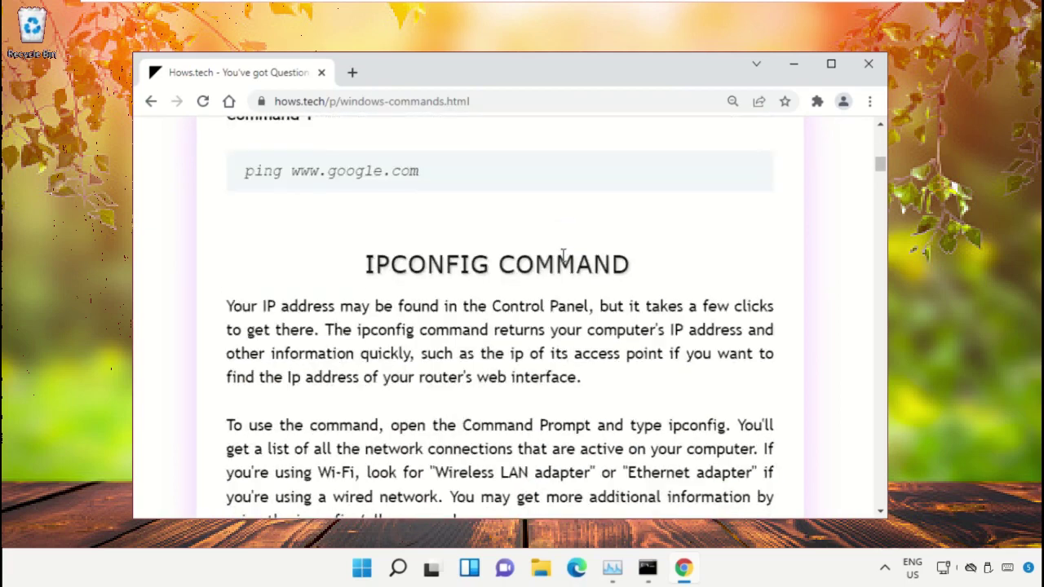
scroll(486, 248, "down", 14)
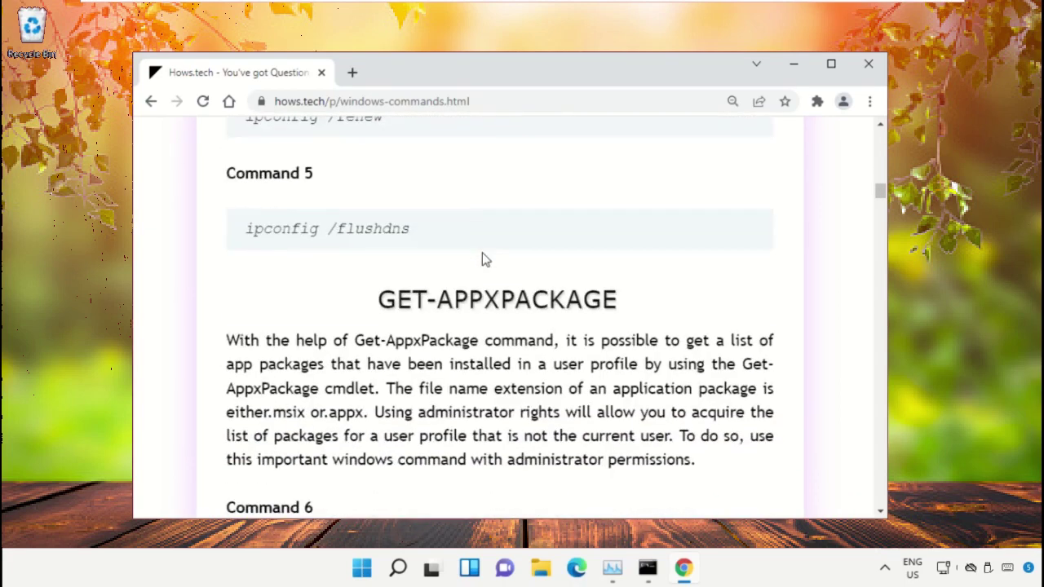
scroll(506, 238, "down", 9)
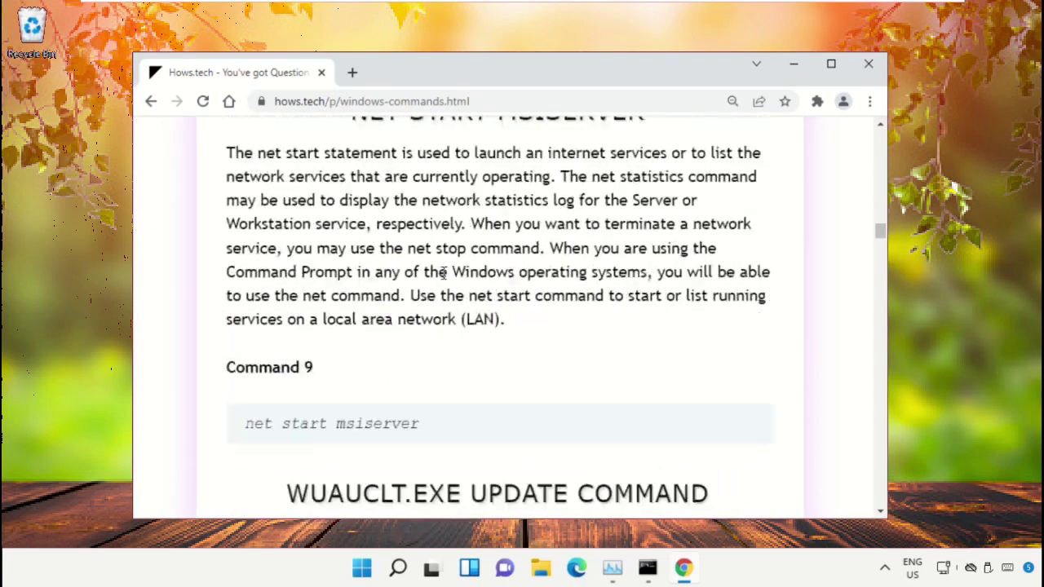
scroll(443, 281, "down", 9)
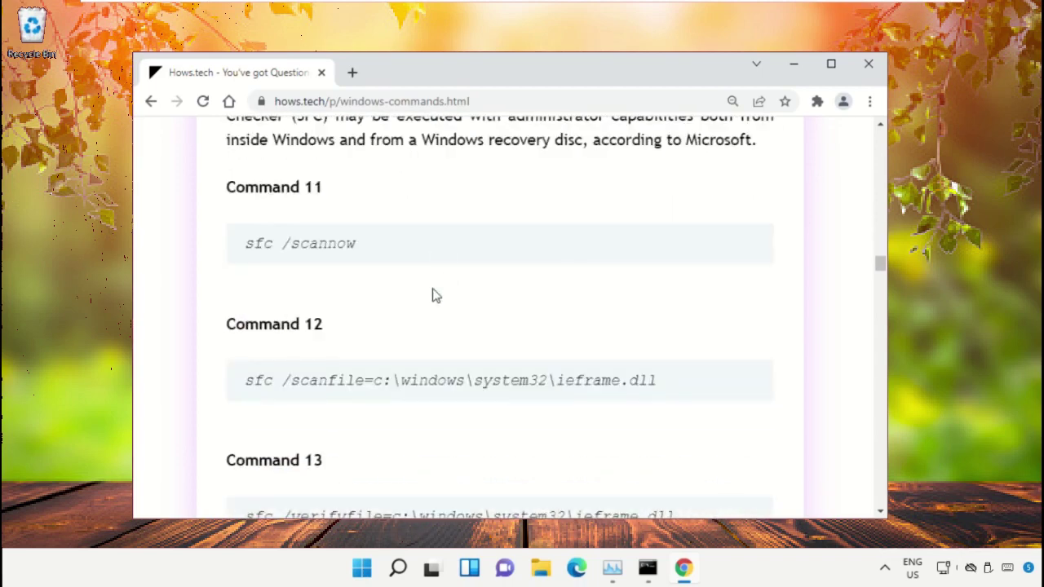
scroll(342, 288, "down", 1)
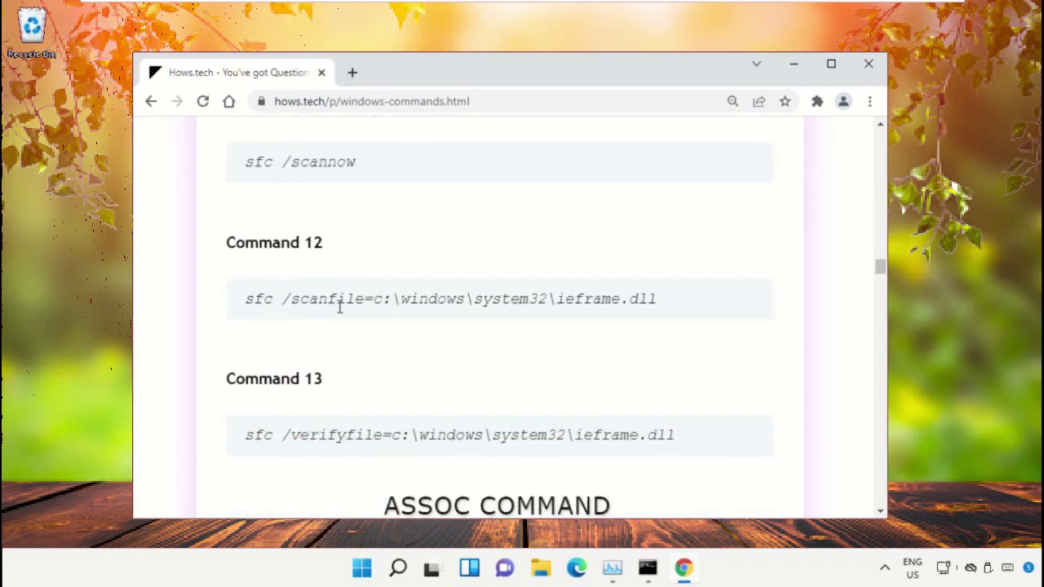
triple_click(371, 299)
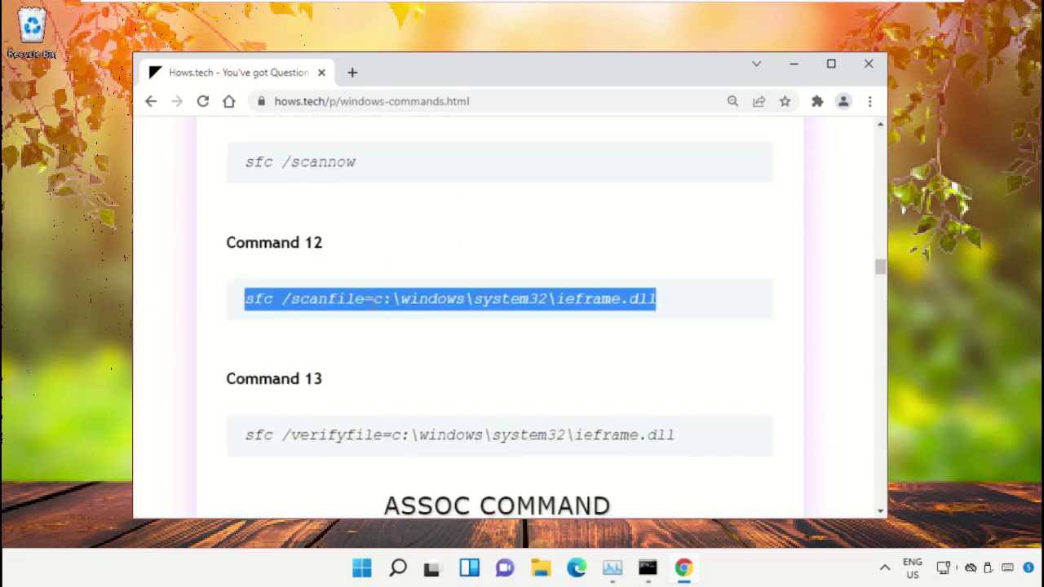
left_click(496, 306)
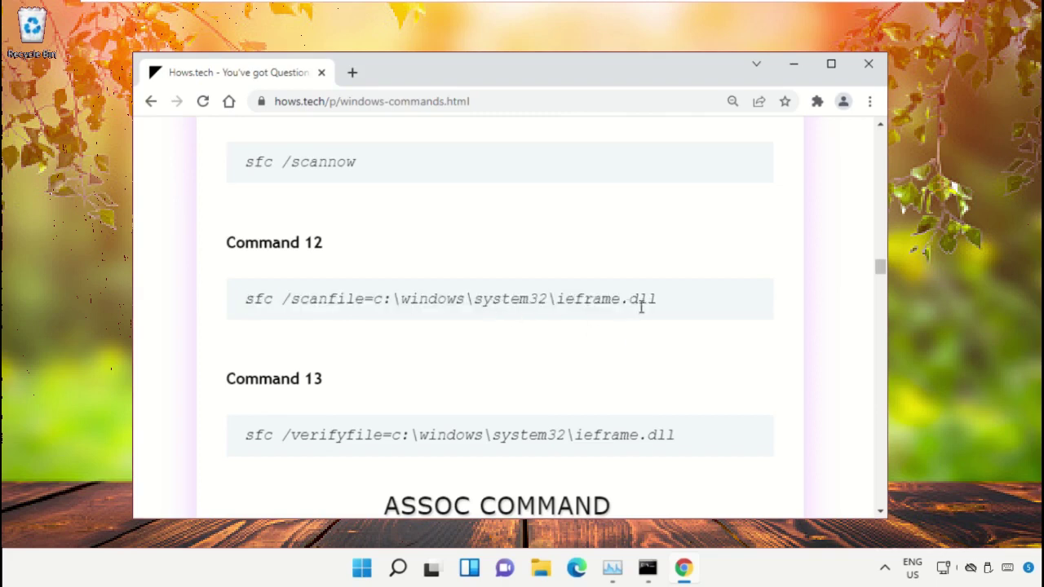
triple_click(414, 299)
right_click(415, 299)
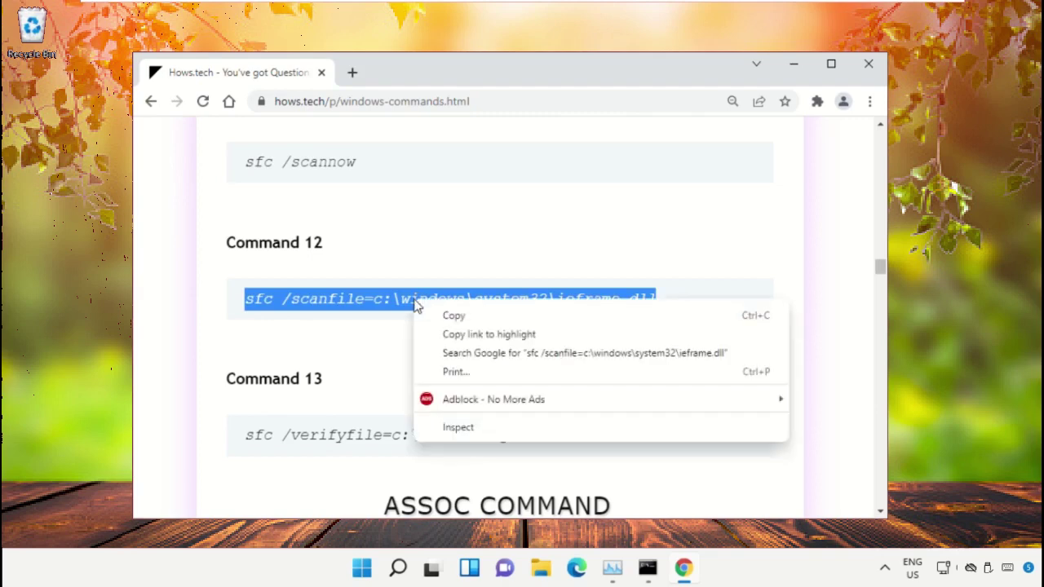
left_click(454, 314)
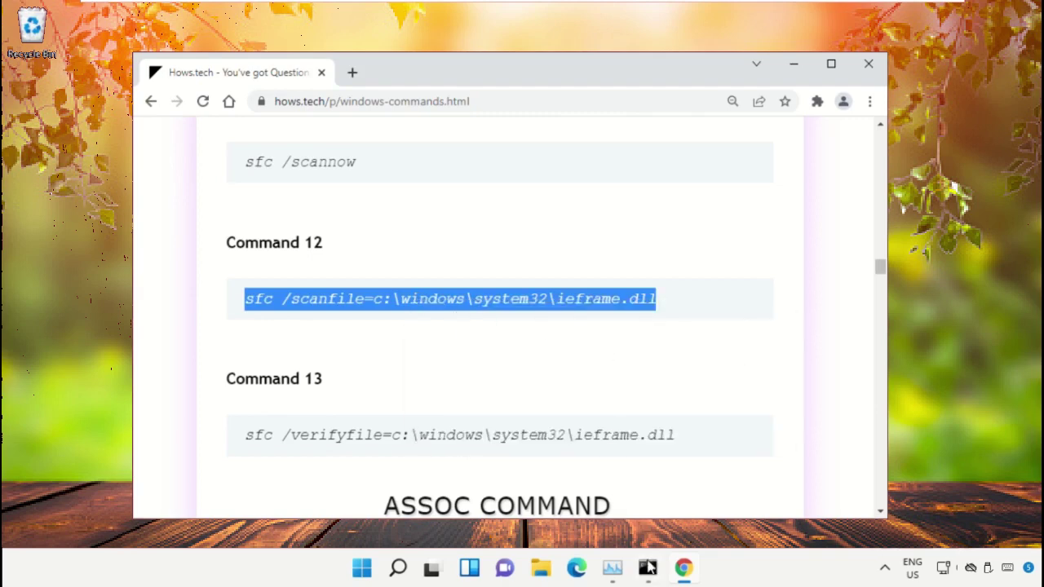
Step: Switch to the administrator Command Prompt and run the copied "sfc /scanfile=c:\windows\system32\ieframe.dll" command
left_click(647, 568)
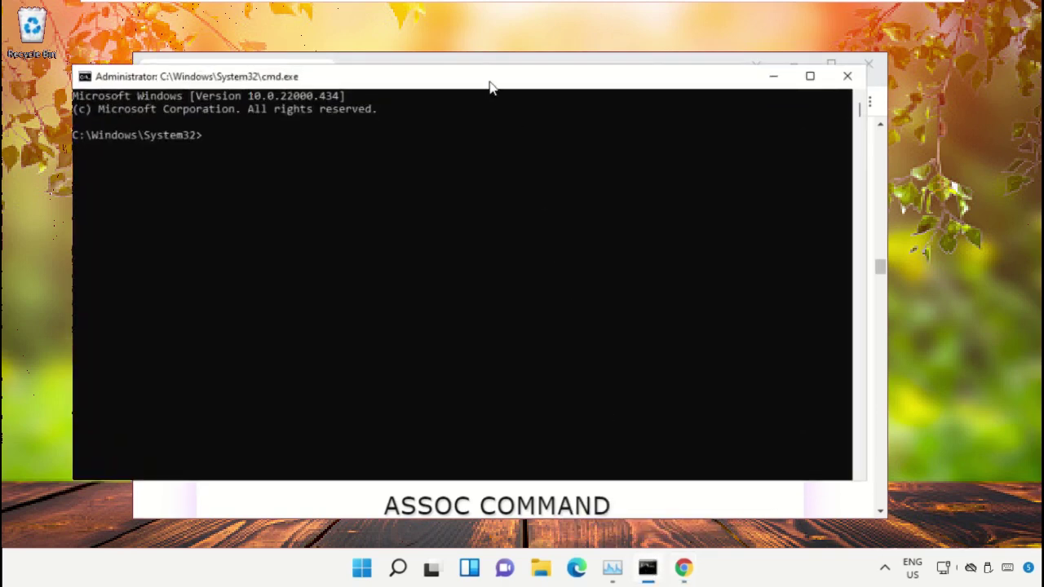
left_click_drag(488, 85, 535, 102)
key("ctrl+v")
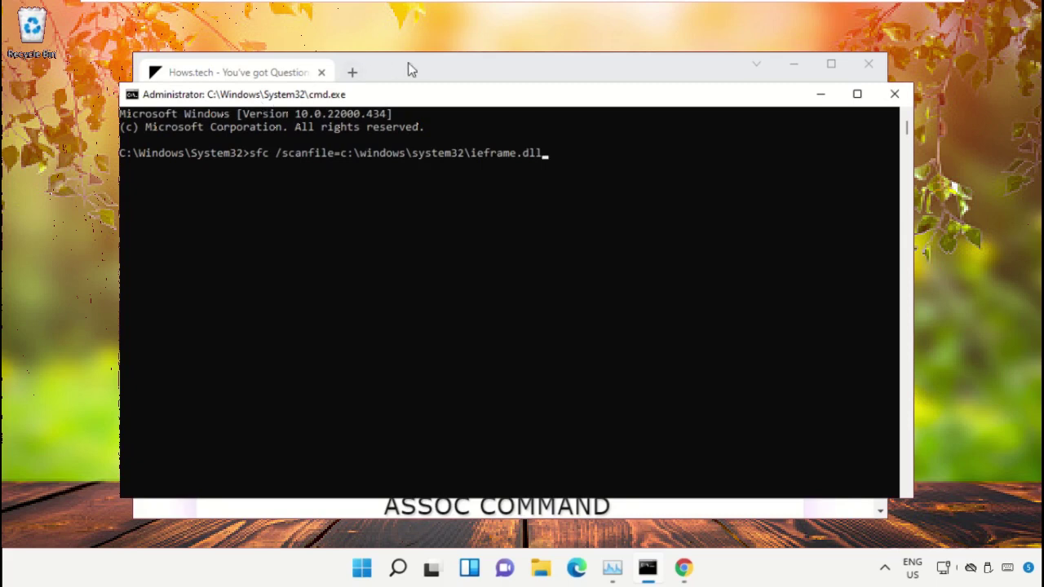
key("Return")
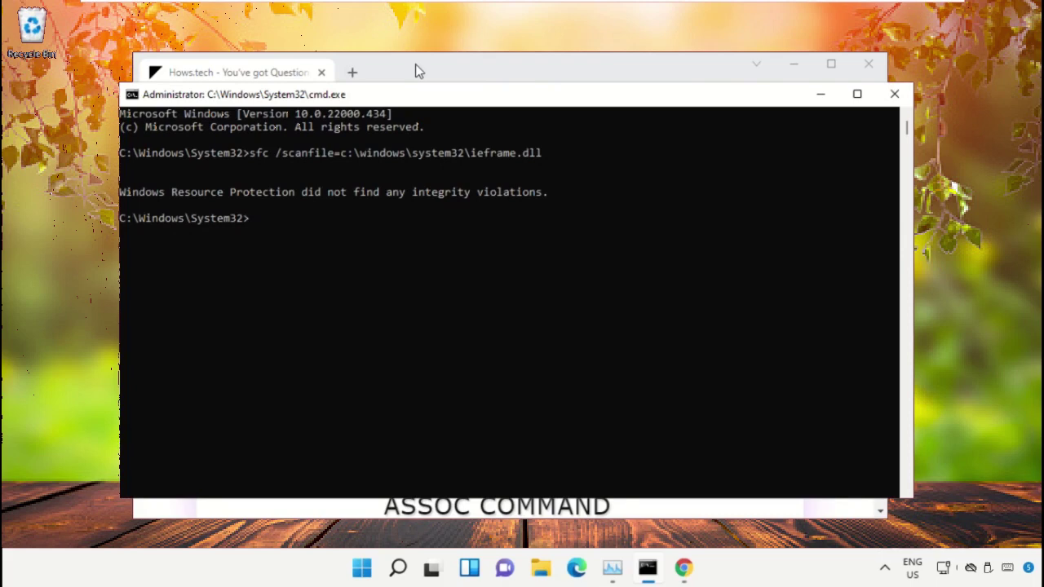
Step: Return to the Hows.tech page and copy the Command 13 line "sfc /verifyfile=c:\windows\system32\ieframe.dll"
left_click(417, 71)
scroll(380, 228, "down", 1)
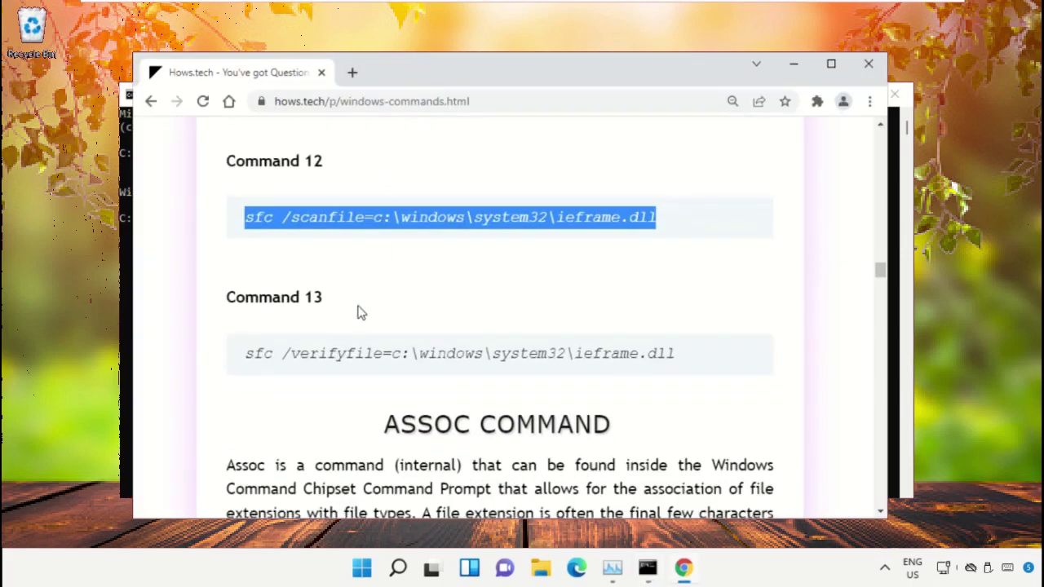
triple_click(337, 355)
right_click(340, 357)
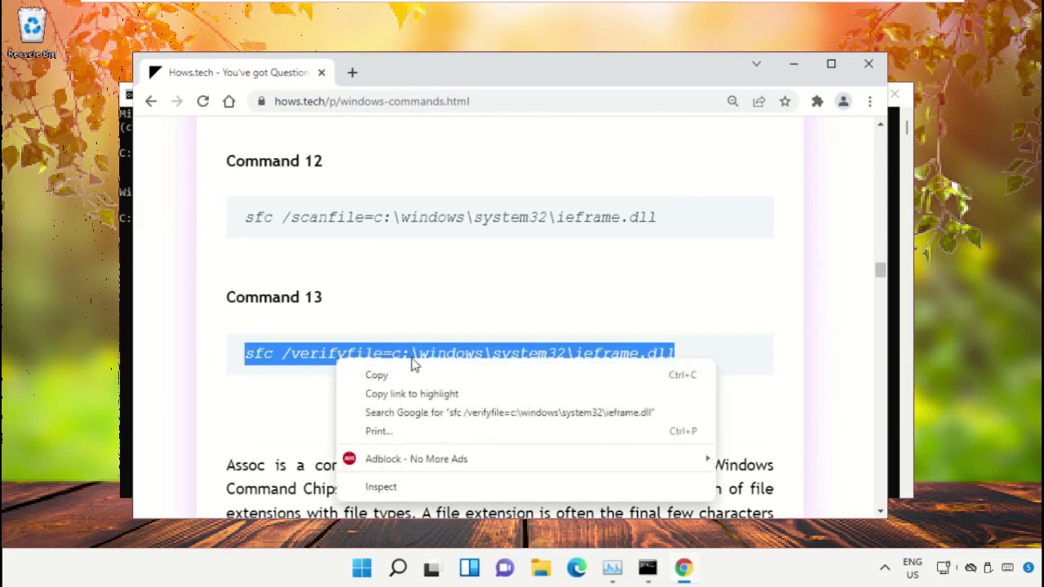
left_click(408, 377)
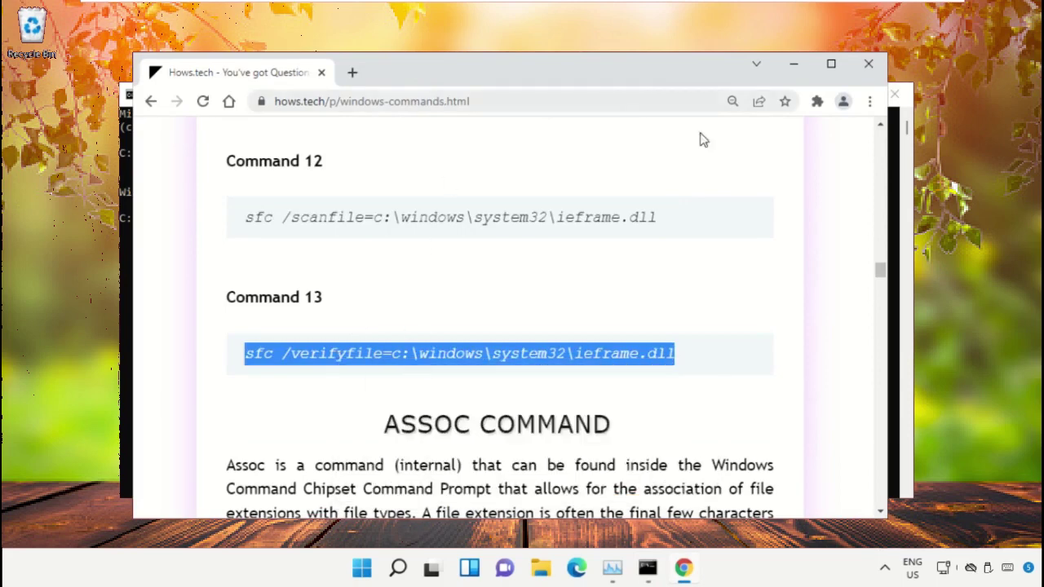
Step: Run the copied "sfc /verifyfile=c:\windows\system32\ieframe.dll" in the Command Prompt, and clear the Command Prompt and browser windows off the desktop
left_click(644, 571)
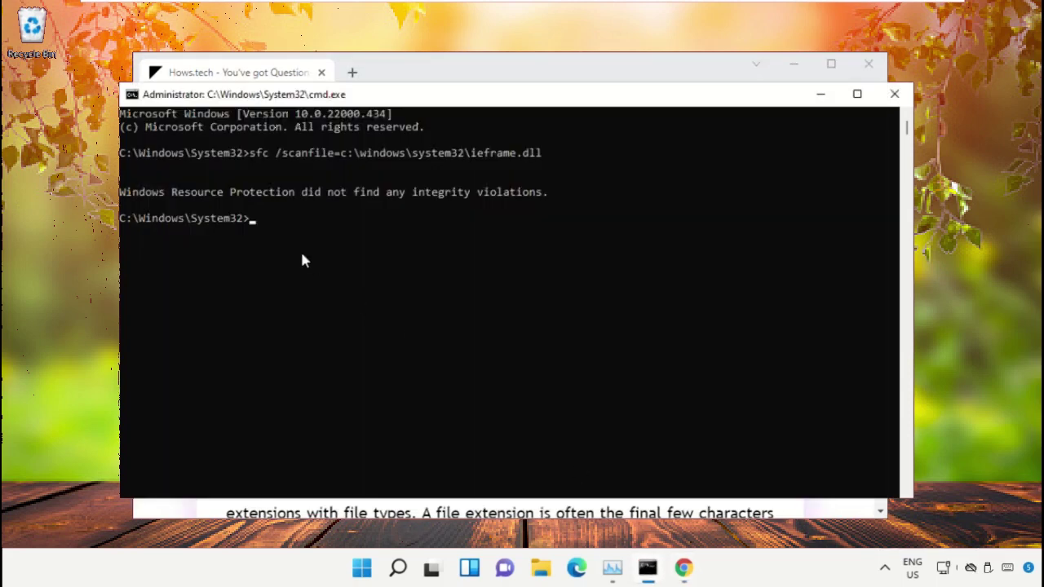
key("ctrl+v")
key("Return")
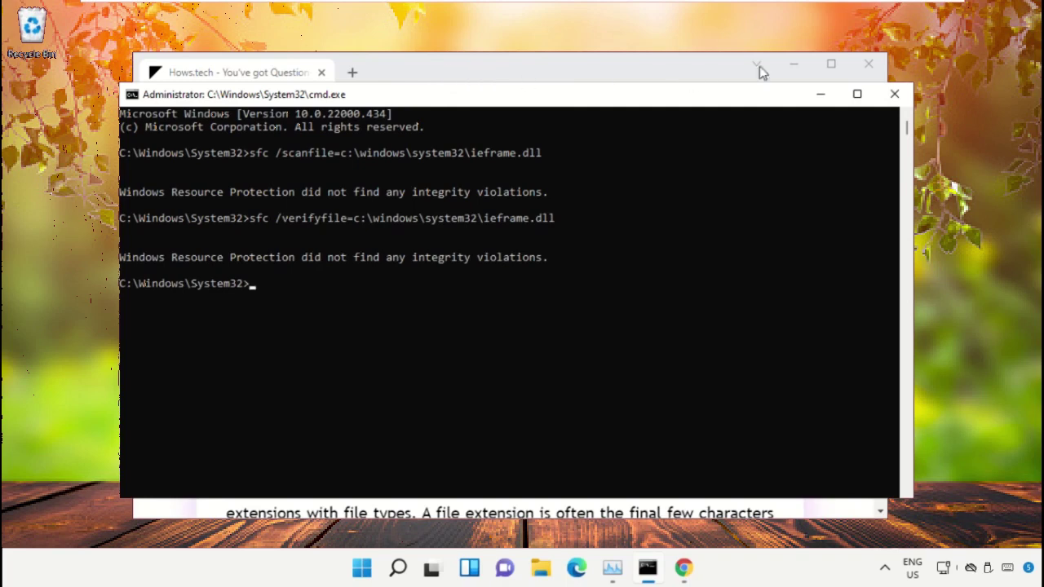
left_click(897, 96)
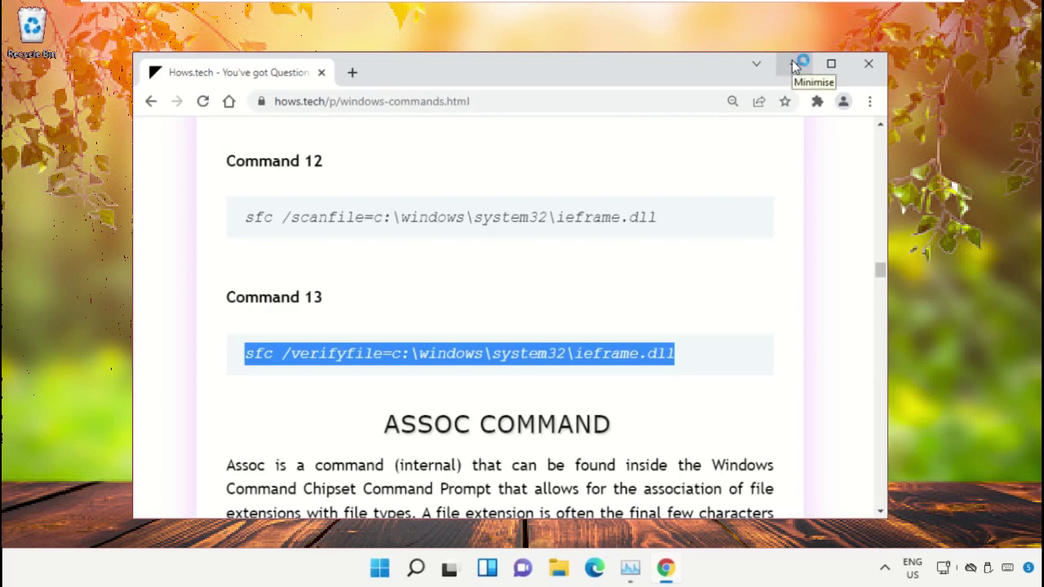
left_click(795, 65)
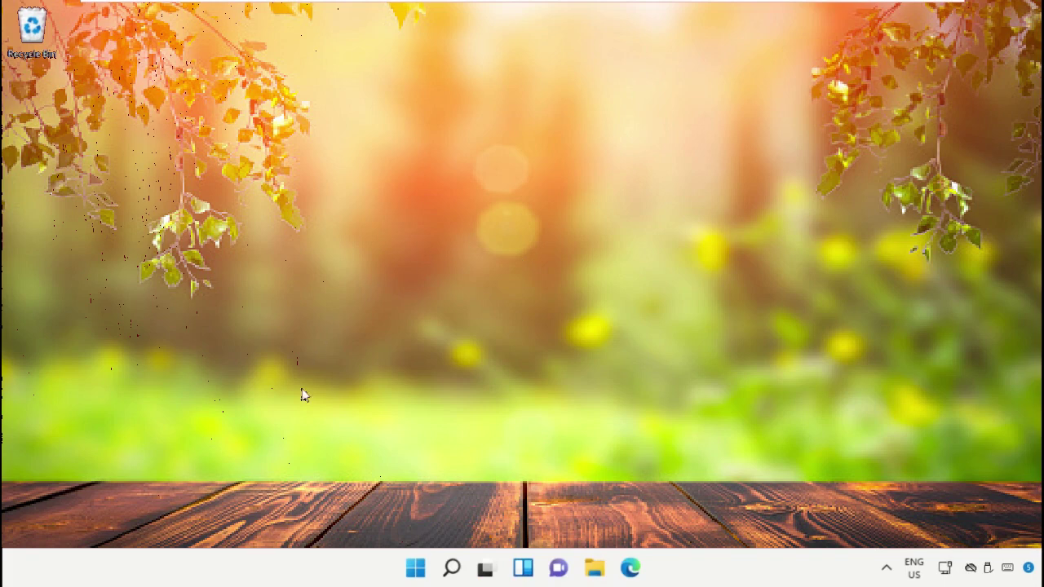
Step: Open Device Manager and move its window to the upper middle of the desktop
right_click(414, 568)
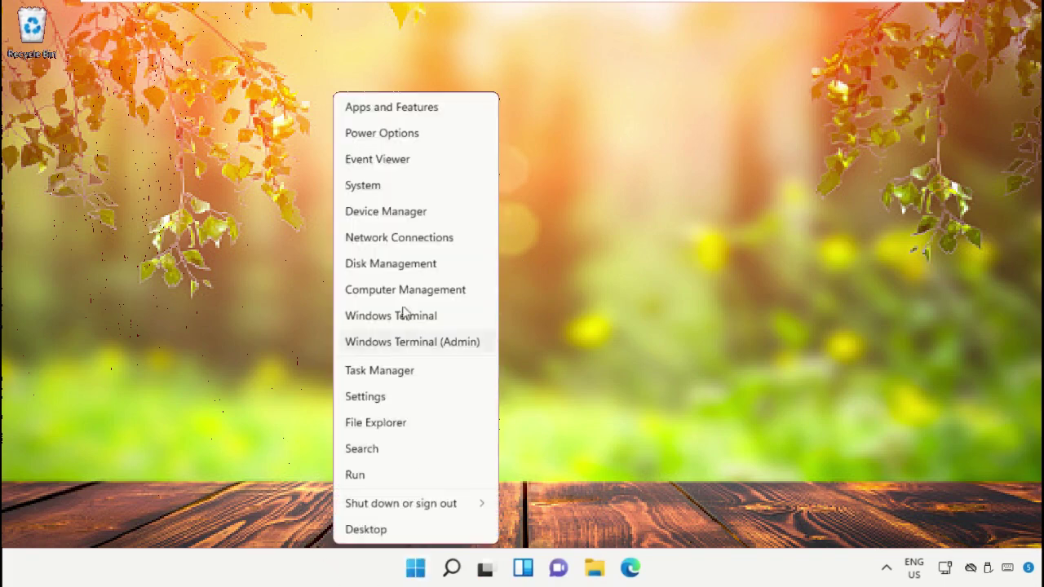
left_click(406, 212)
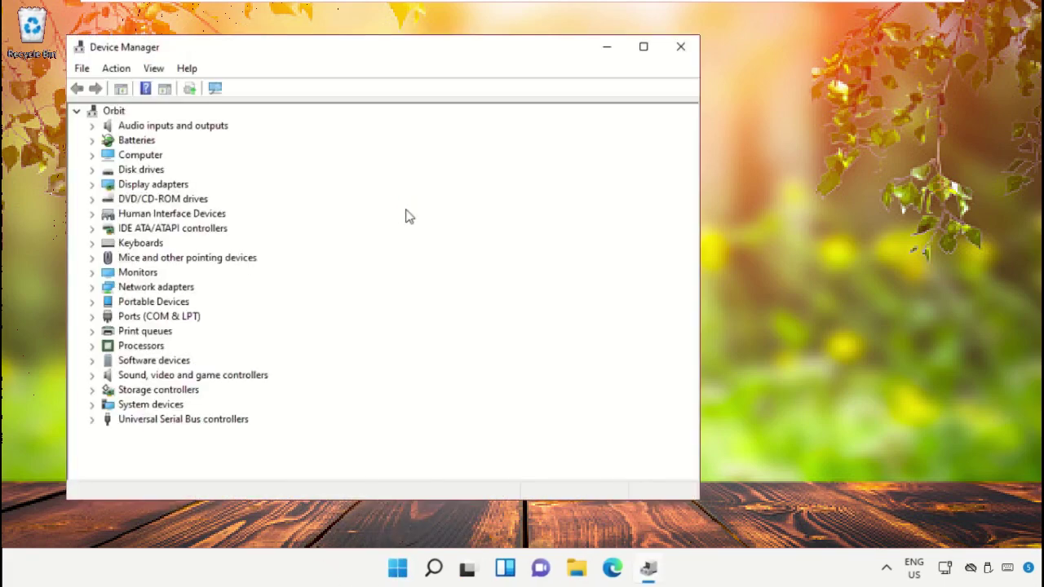
left_click_drag(340, 50, 510, 18)
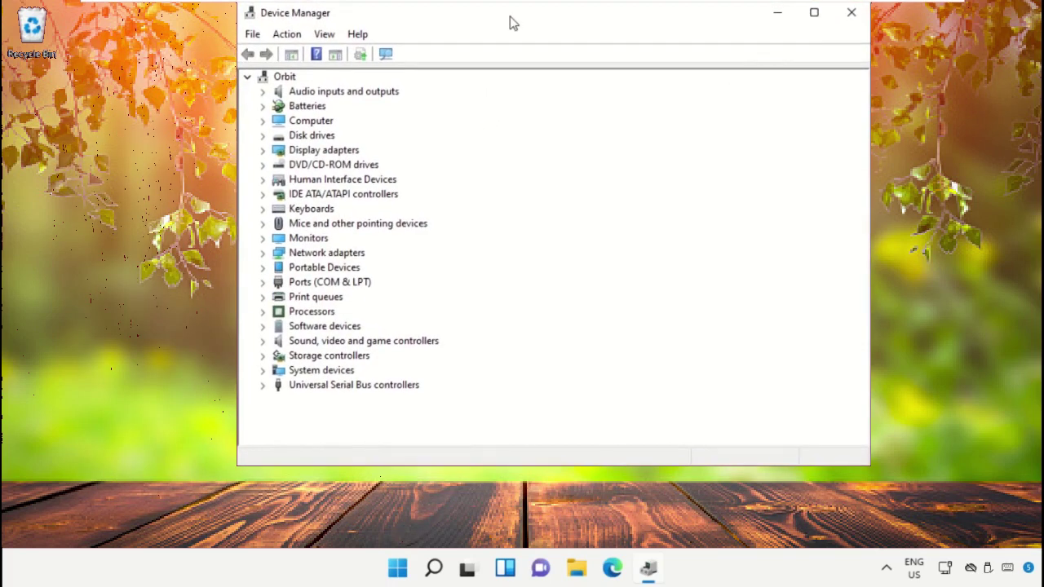
Step: Start a driver update for the Microsoft Basic Display Adapter under Display adapters, using the automatic driver search
left_click(295, 150)
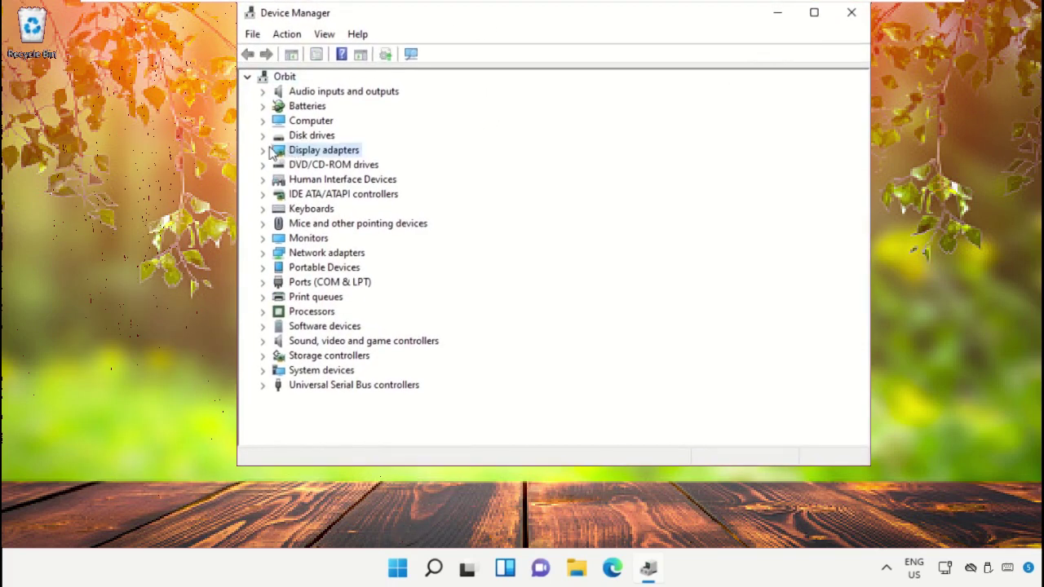
left_click(265, 151)
left_click(326, 166)
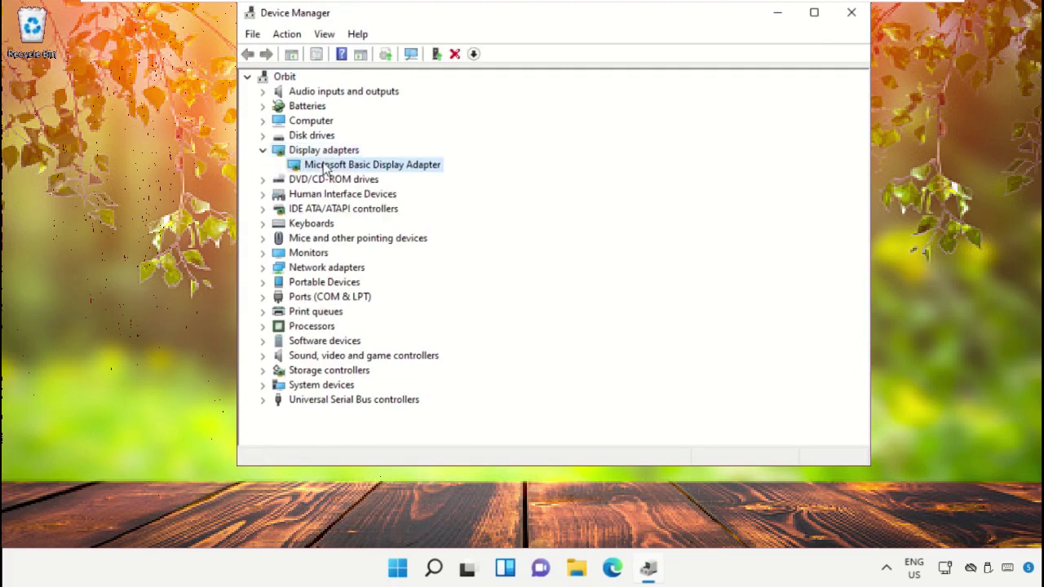
right_click(325, 166)
left_click(363, 171)
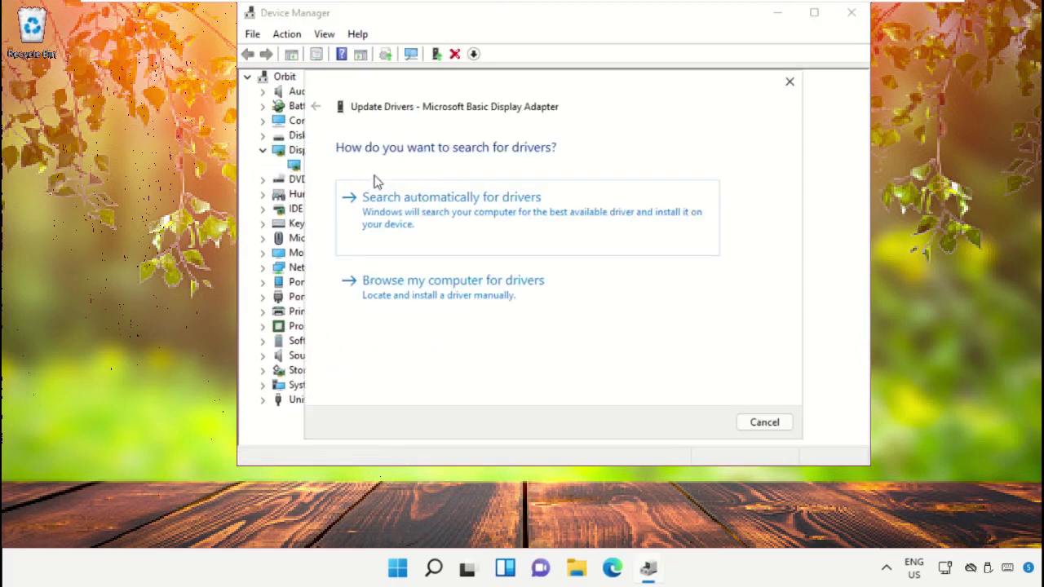
left_click(437, 213)
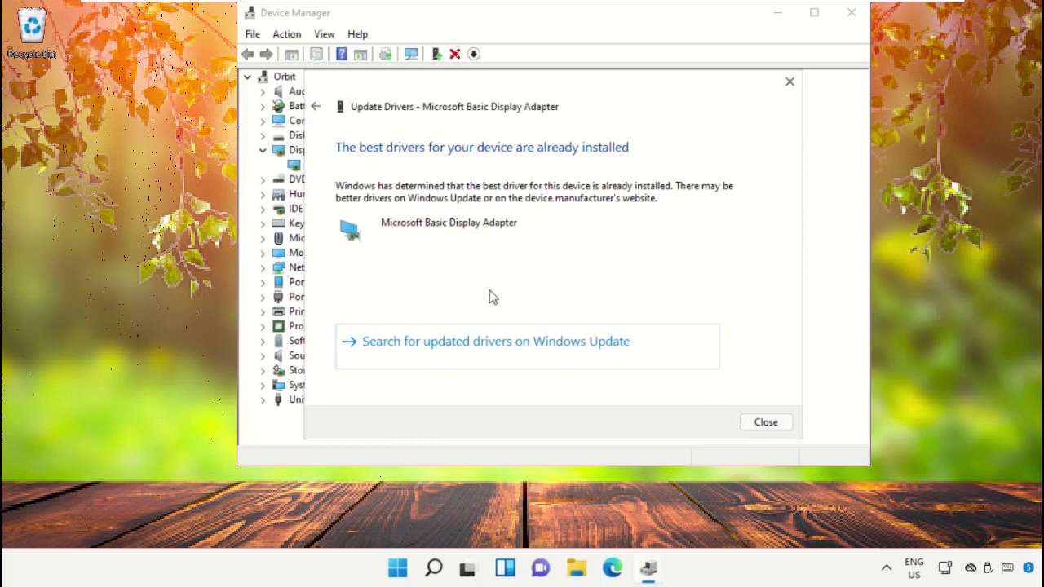
Step: Continue the driver search in Windows Update, dismissing the 2022-01 Cumulative Update (KB5010795) notice and checking for updates
left_click(492, 350)
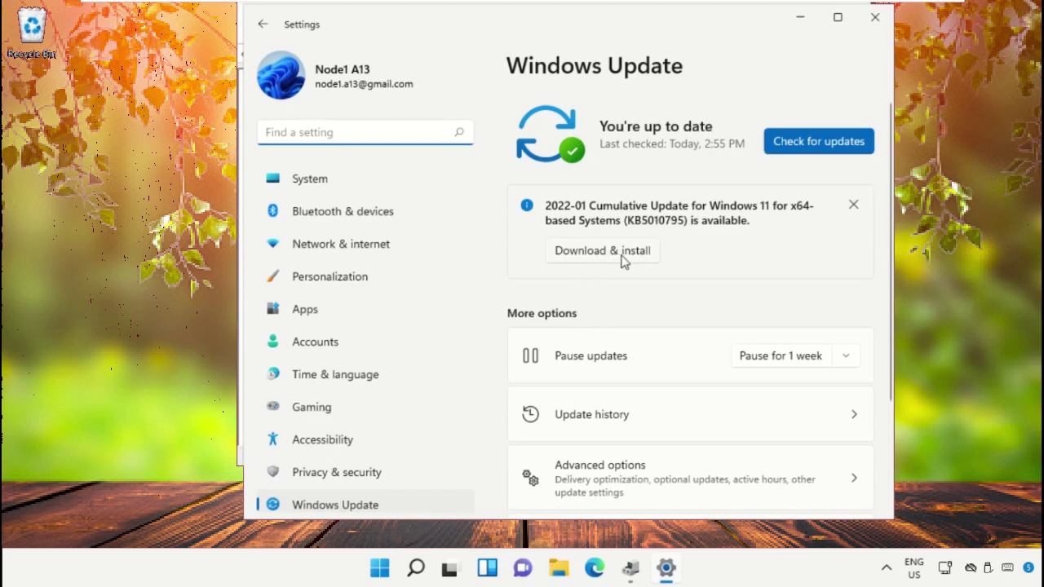
left_click(855, 205)
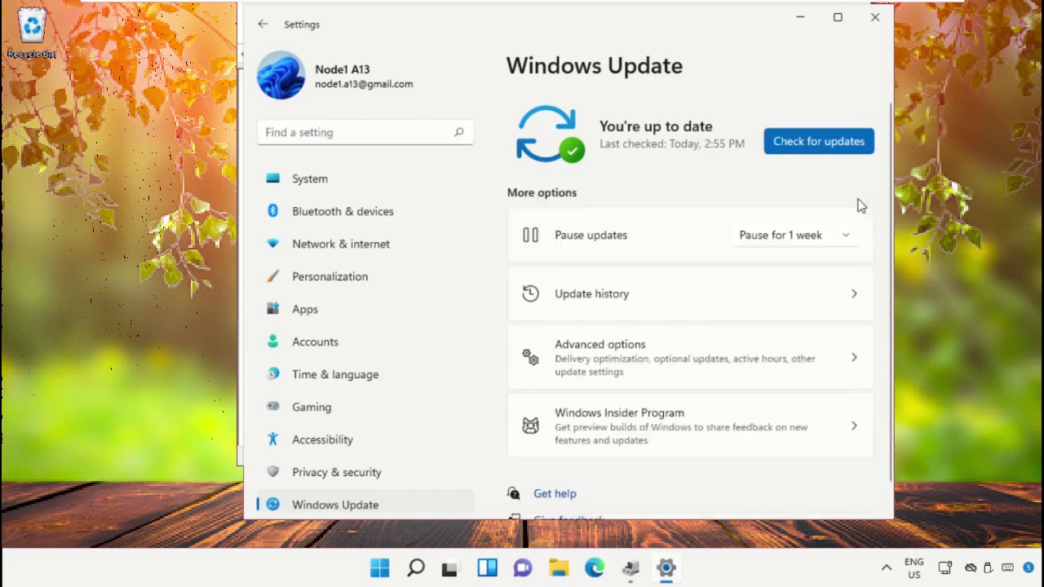
left_click(827, 140)
Step: Open the Optional updates page within the advanced options of Windows Update
left_click(662, 362)
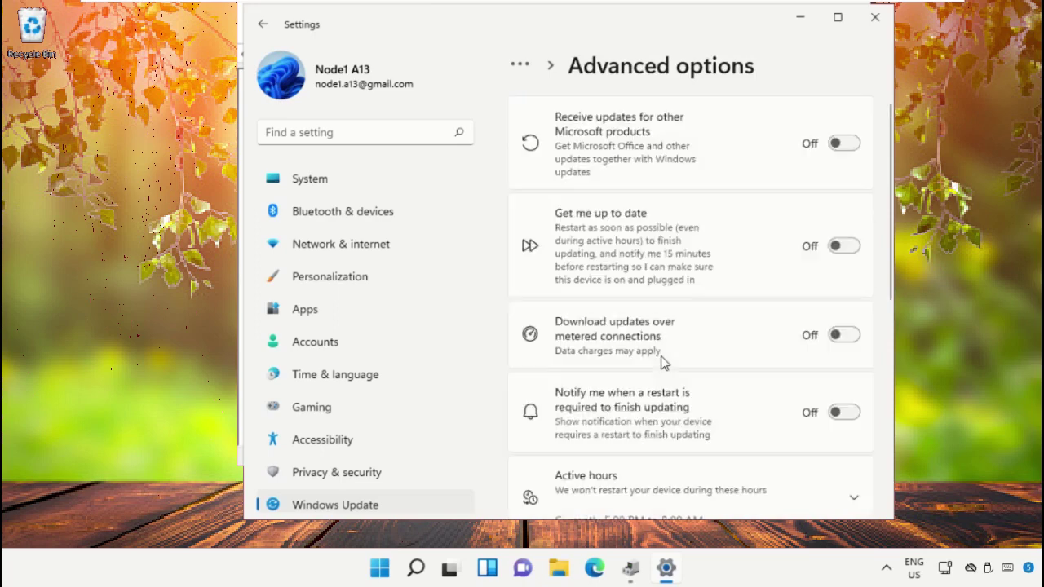
scroll(661, 362, "down", 5)
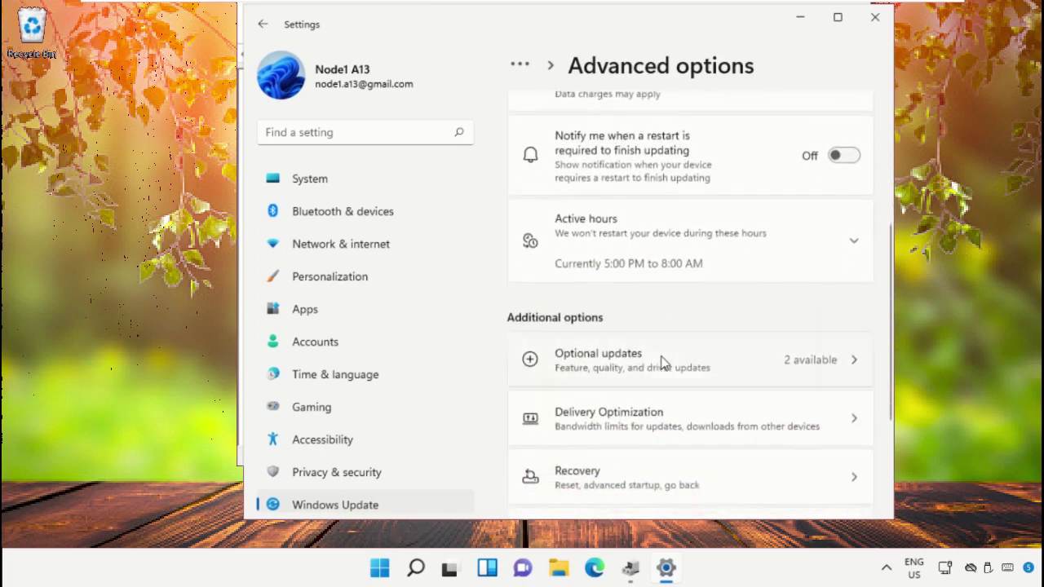
left_click(667, 320)
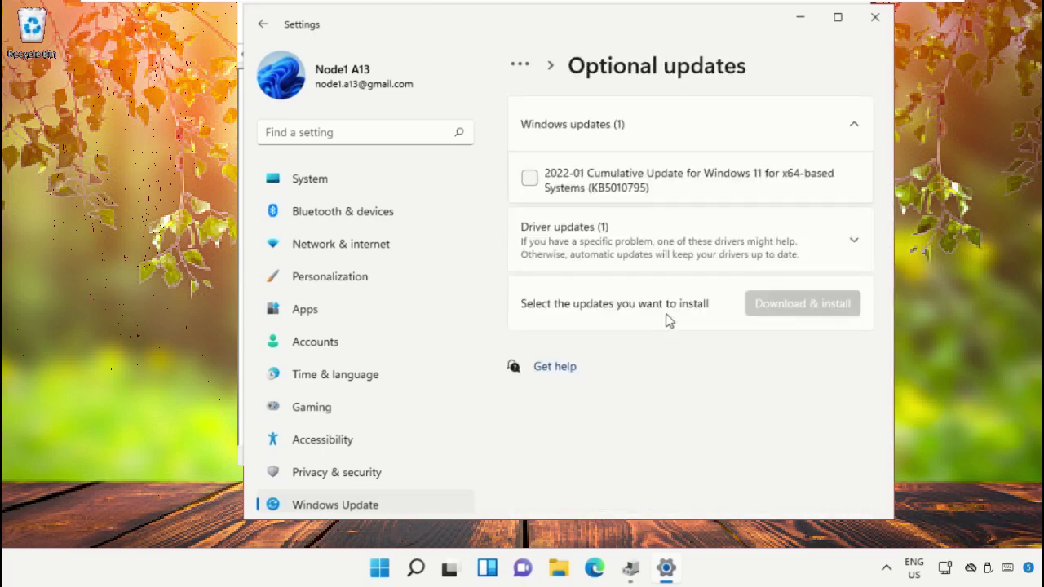
Step: Select the KB5010795 cumulative update and the "VMware, Inc. - Display - 8.17.2.14" driver update, and close Settings
left_click(530, 178)
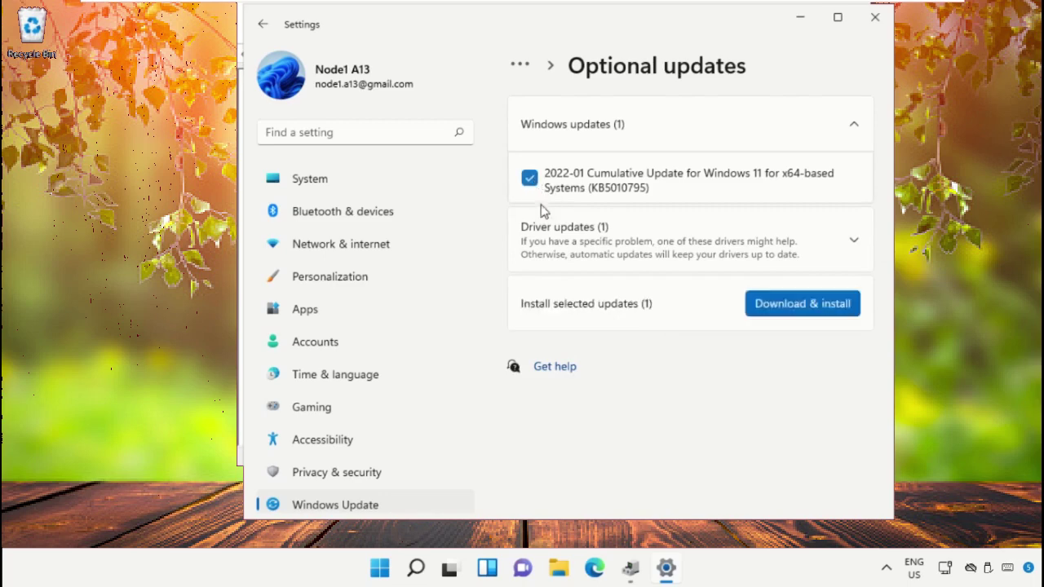
left_click(843, 260)
left_click(531, 294)
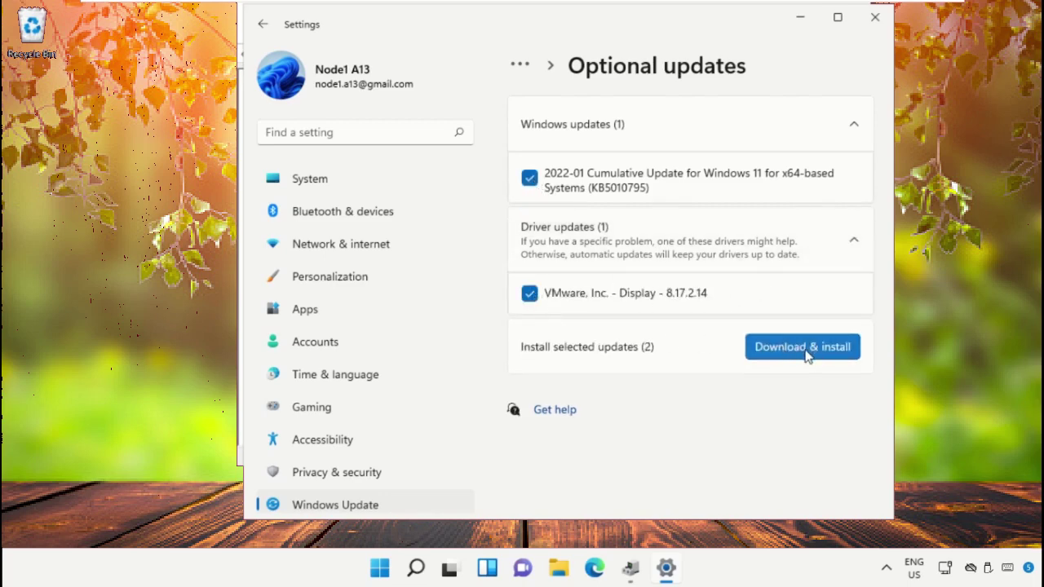
left_click(876, 16)
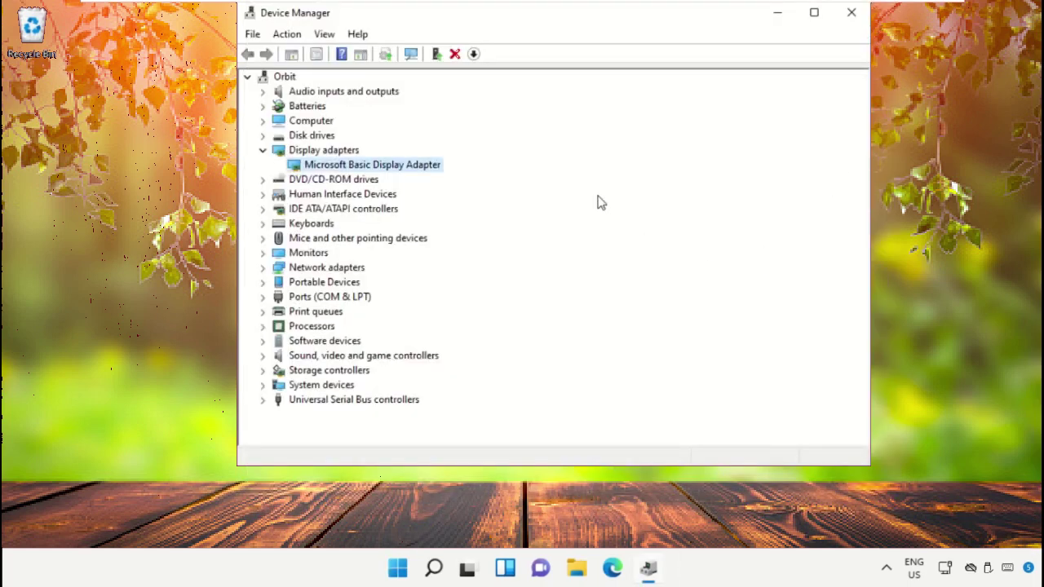
Step: Install the compatible Microsoft Basic Display Adapter driver manually from the list of drivers available on the computer, and close Device Manager
right_click(359, 167)
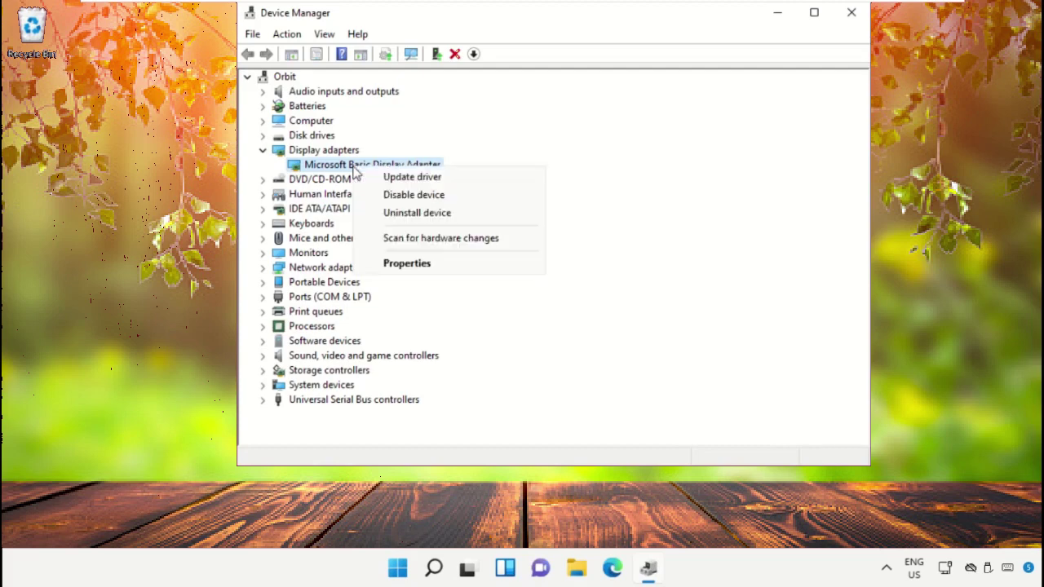
left_click(387, 179)
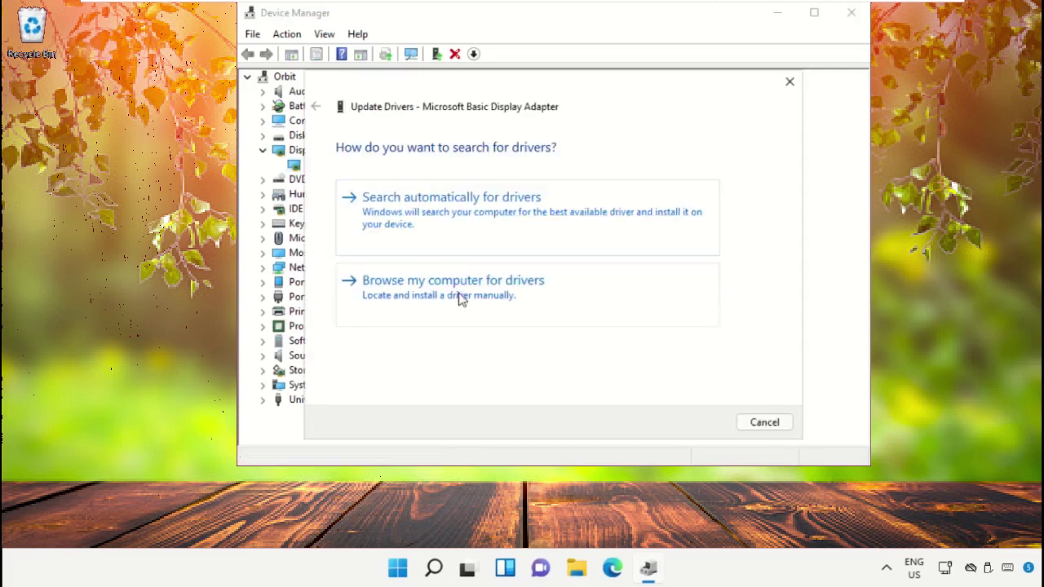
left_click(459, 299)
left_click(468, 344)
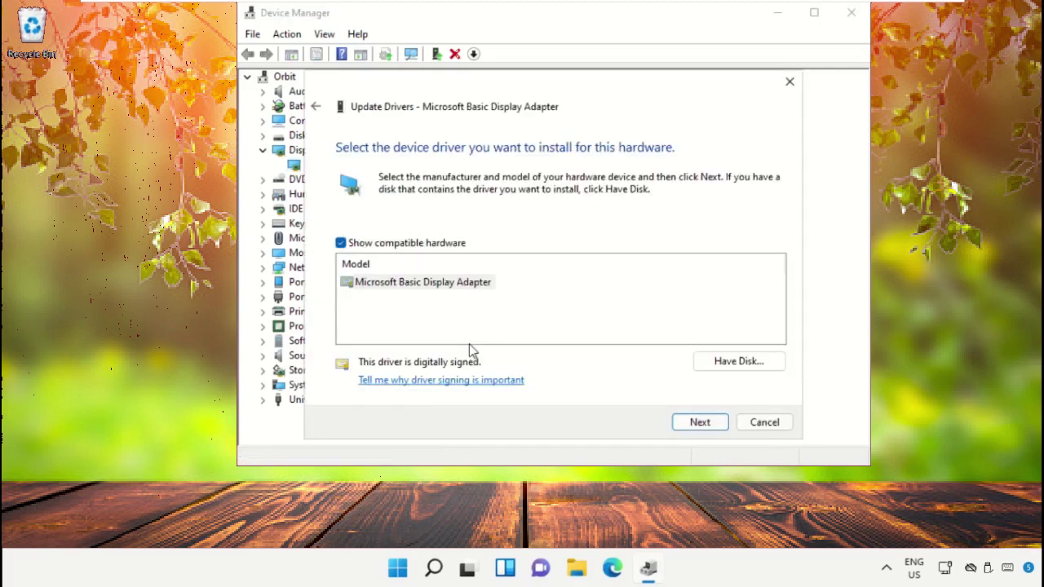
left_click(430, 287)
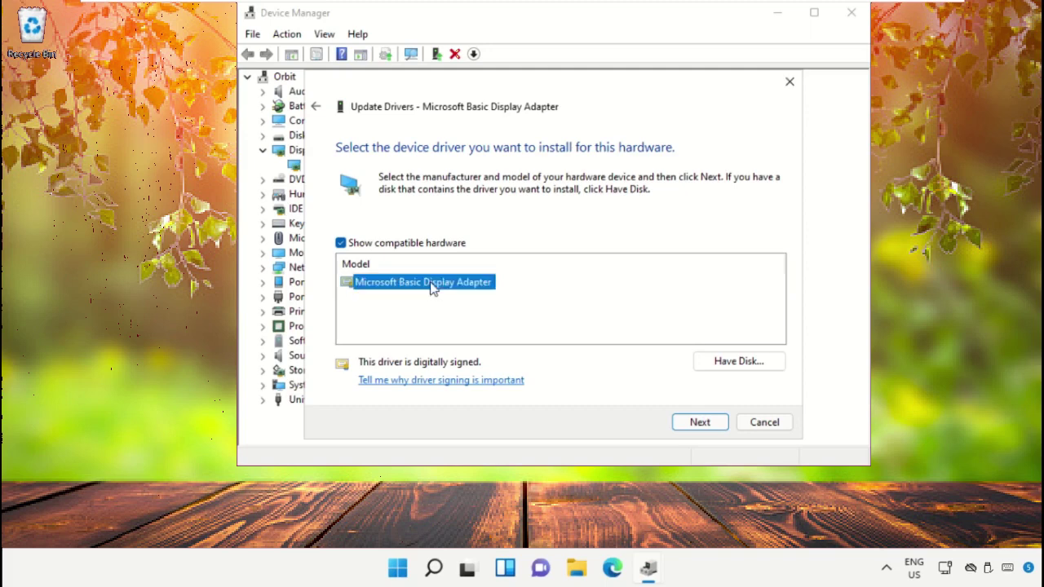
left_click(695, 421)
left_click(742, 422)
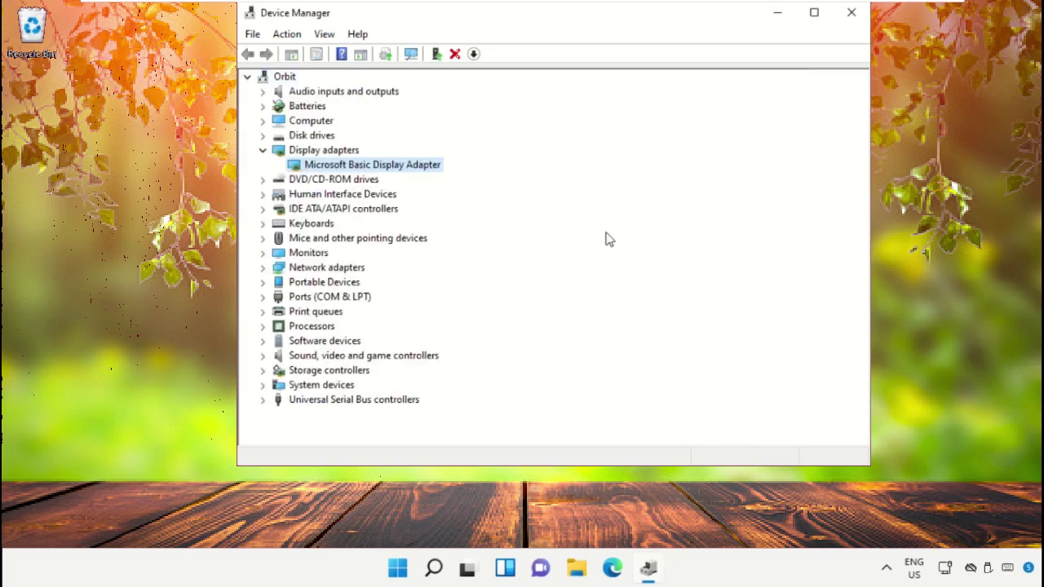
left_click(856, 20)
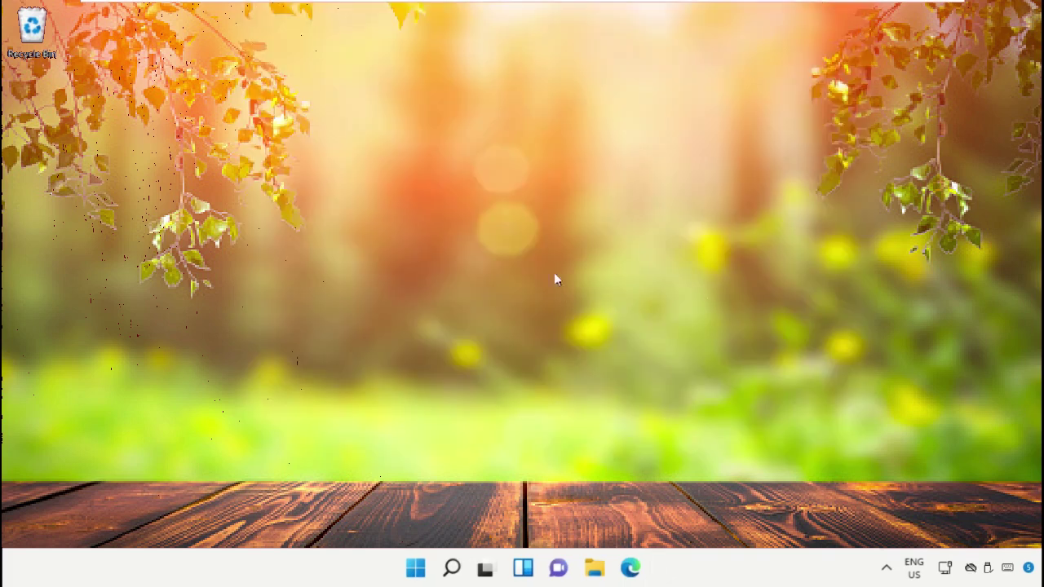
Step: Search for Cmd and open Command Prompt as administrator, allowing it to make changes to the device
left_click(451, 569)
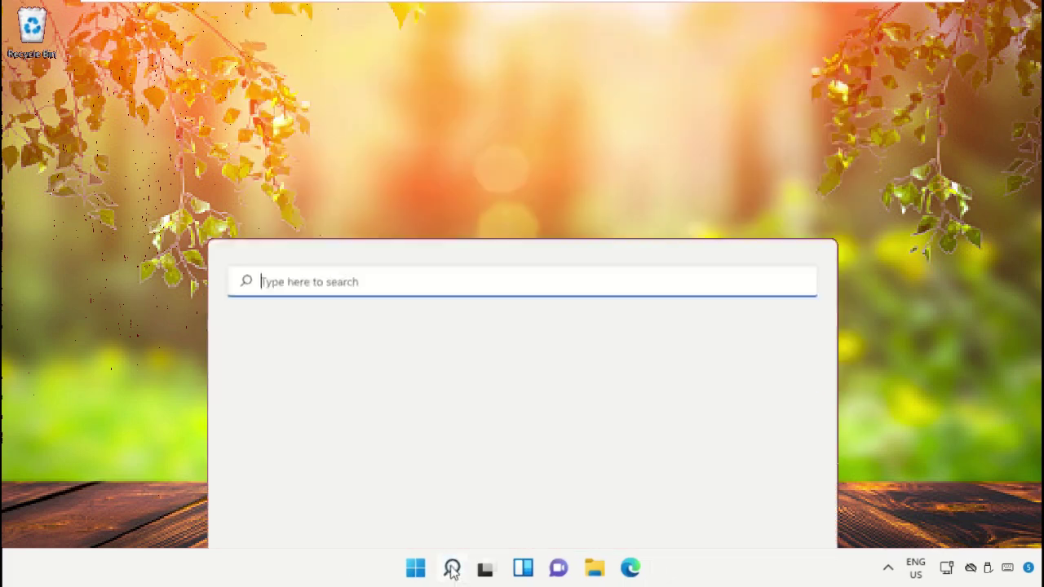
left_click(451, 81)
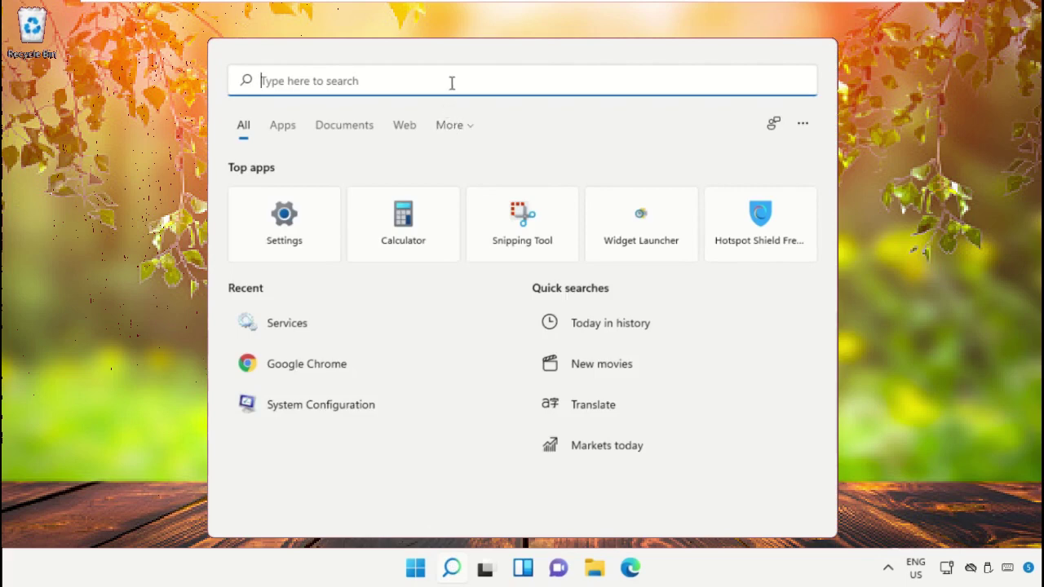
type("Cmd")
right_click(308, 205)
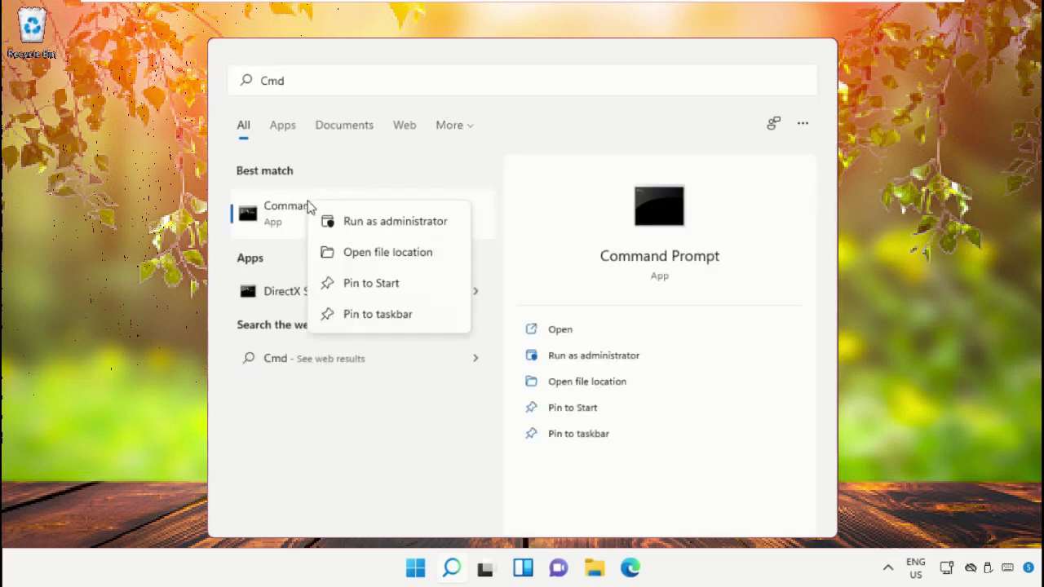
left_click(394, 231)
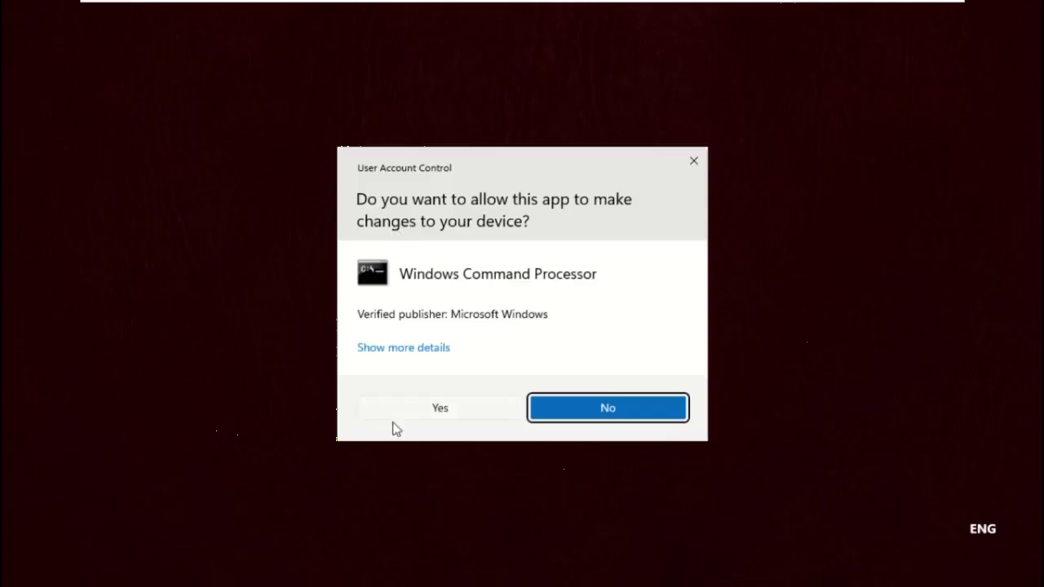
left_click(414, 412)
Step: Run a full system file scan with sfc /scannow, and close Command Prompt once the scan has completed
left_click_drag(571, 83, 638, 73)
type("sfc /scannow")
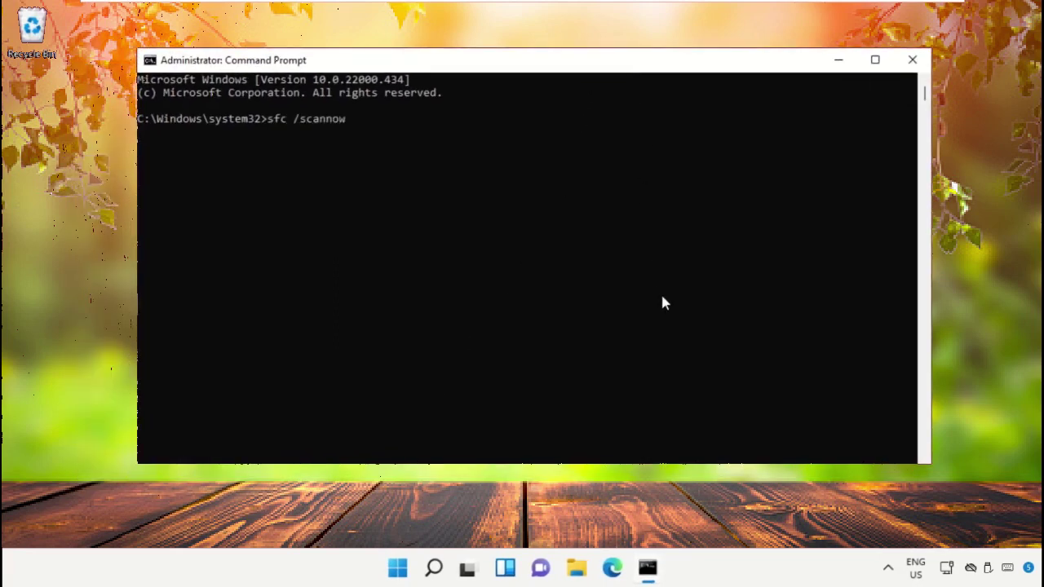
key("Return")
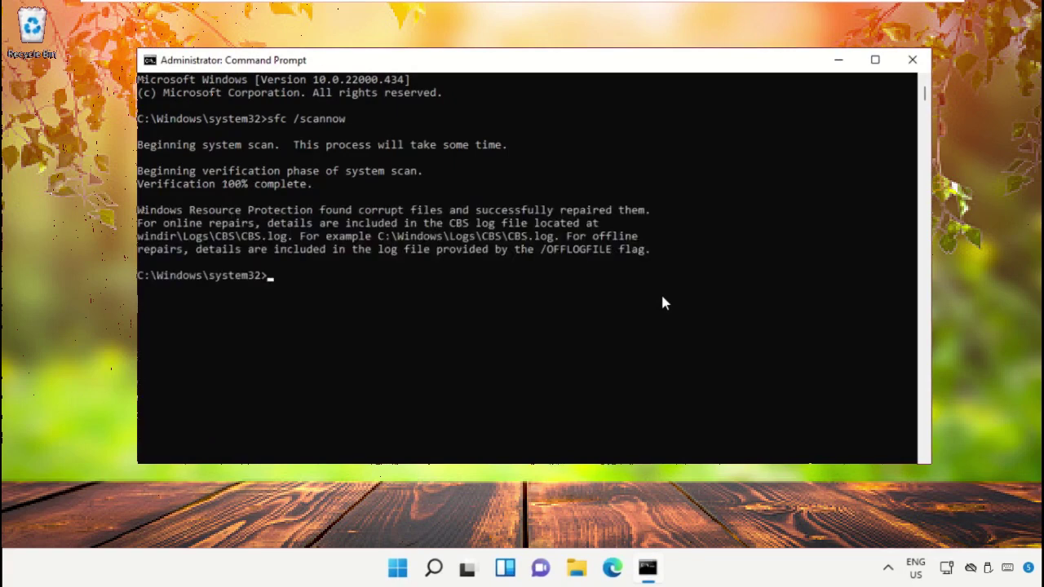
left_click(912, 62)
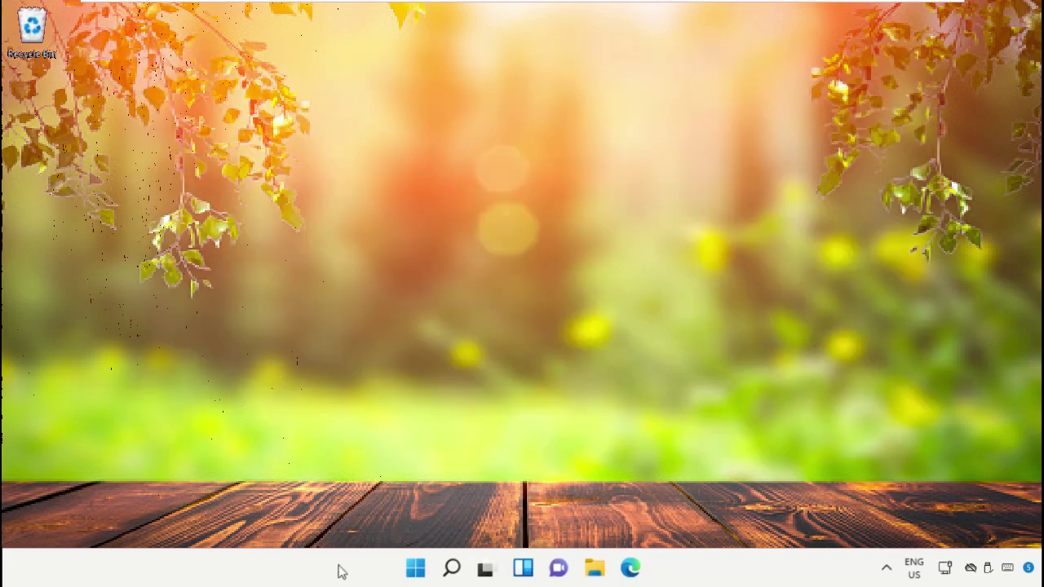
Step: Search Windows for Graphics Settings and open the Graphics settings page
left_click(440, 576)
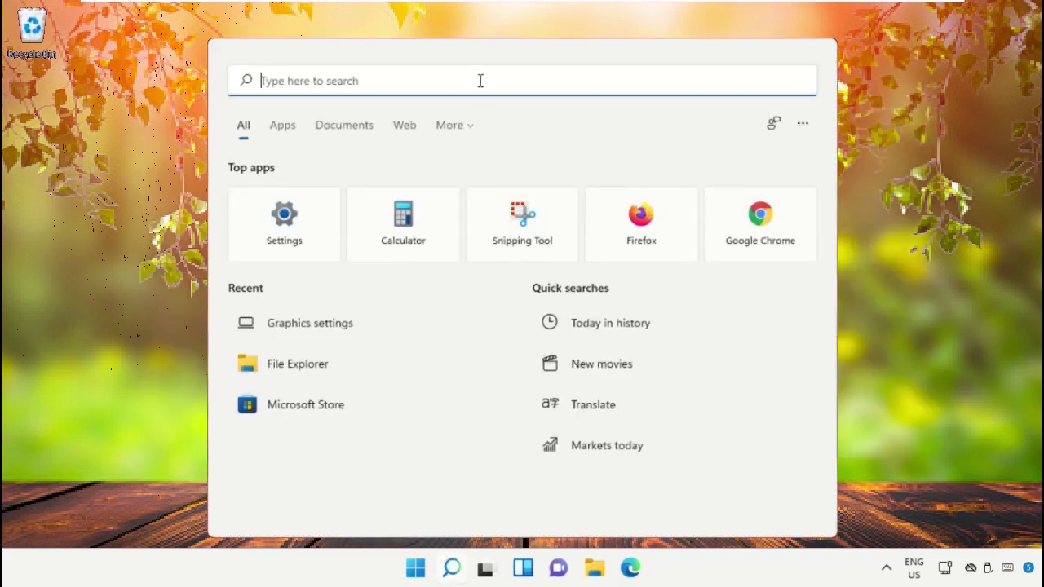
type("Graphics Settings")
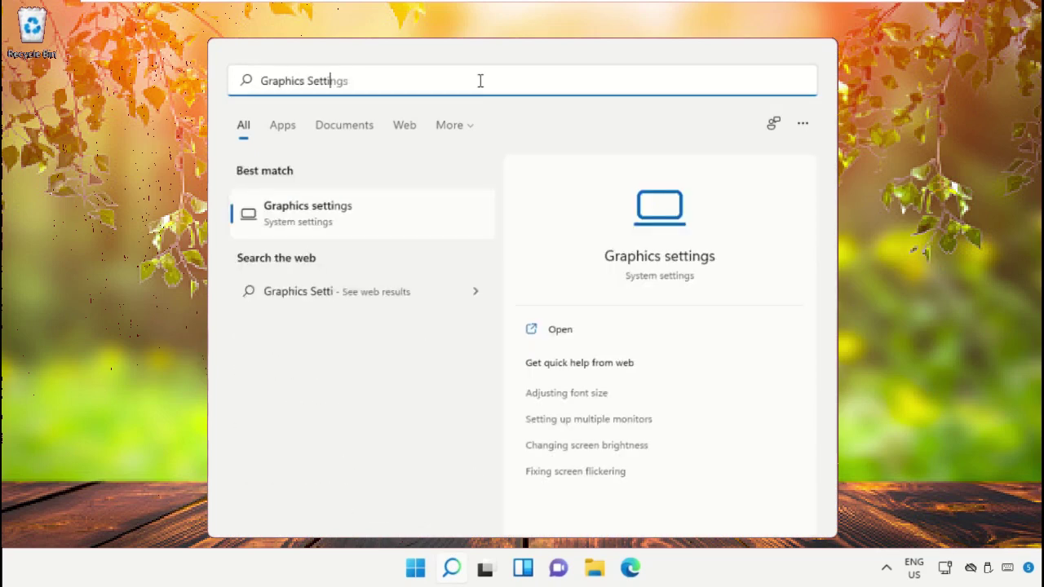
left_click(357, 217)
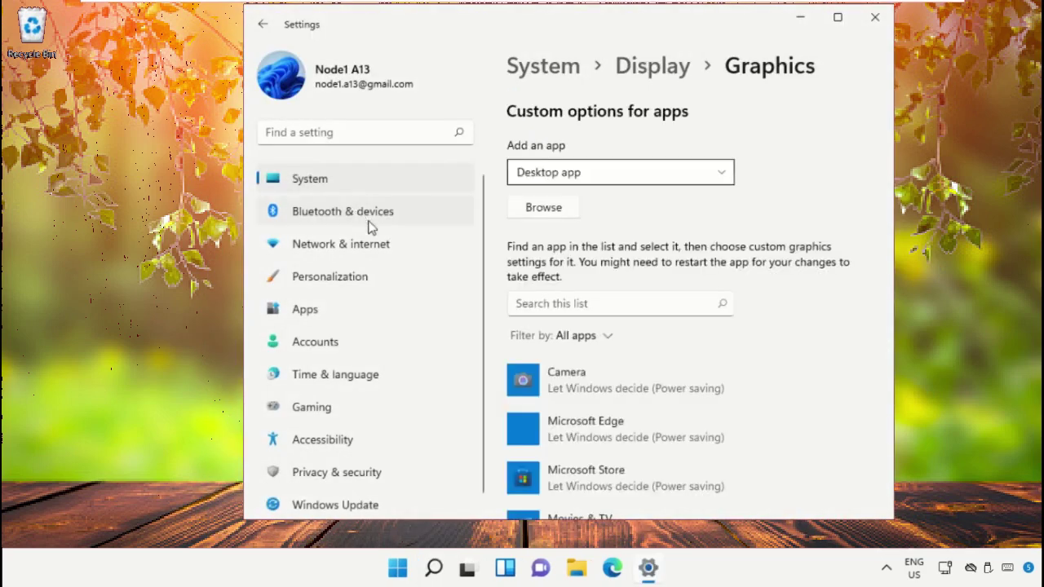
Step: Set the graphics preference of Video Editor to High performance and save it
scroll(759, 301, "down", 2)
scroll(758, 299, "down", 4)
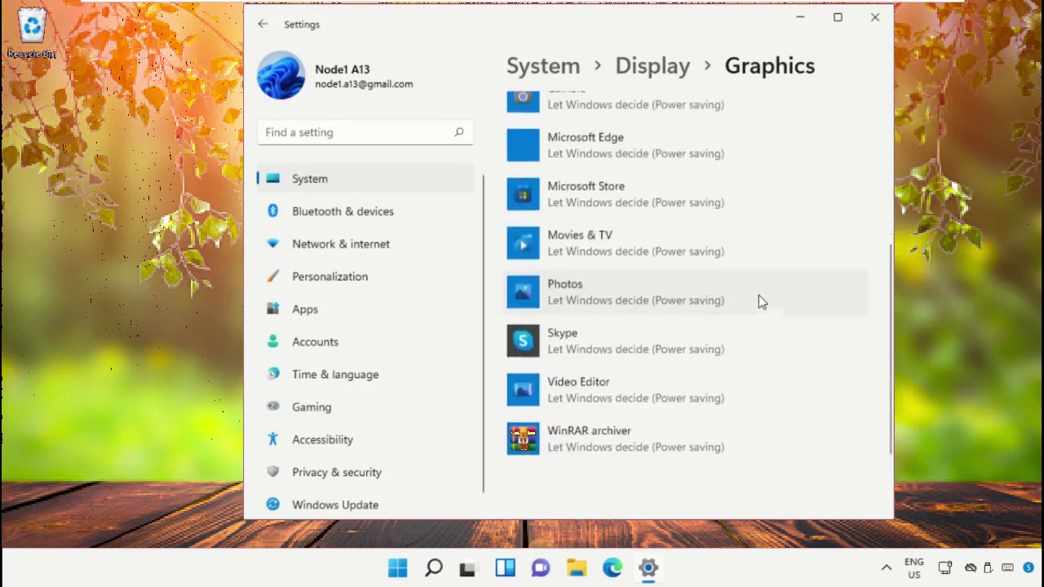
left_click(670, 301)
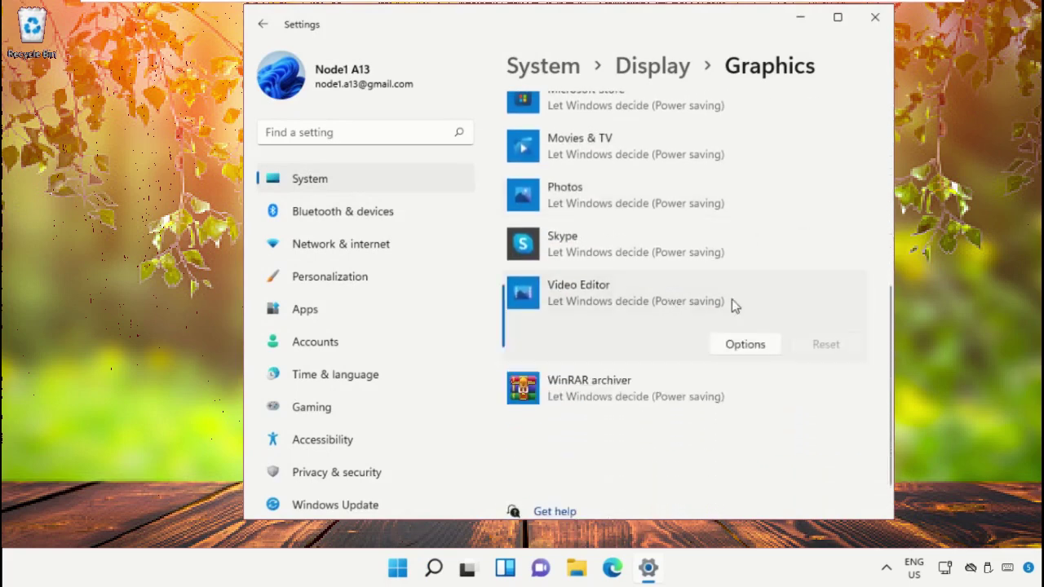
left_click(745, 345)
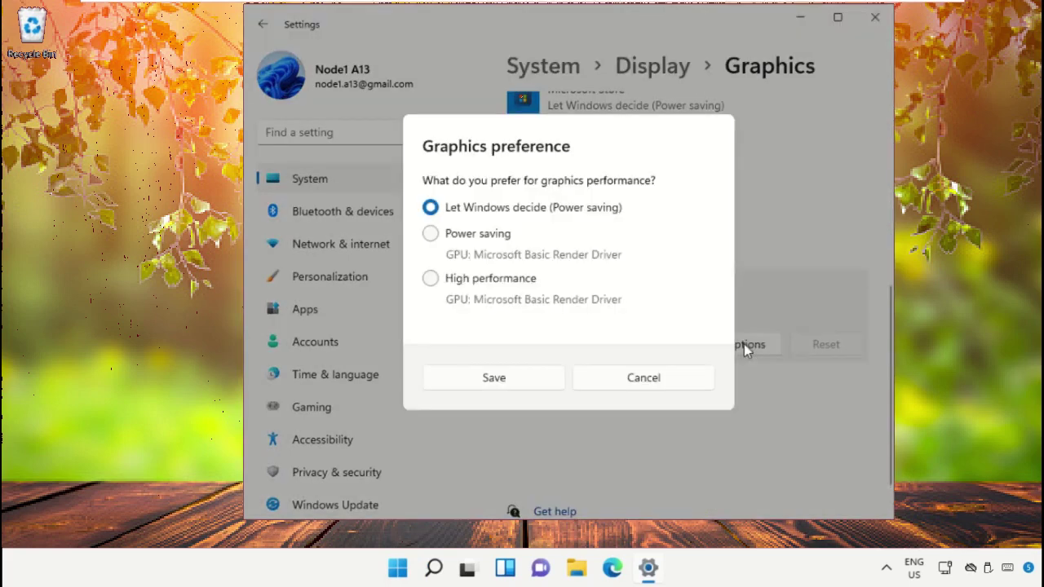
left_click(431, 278)
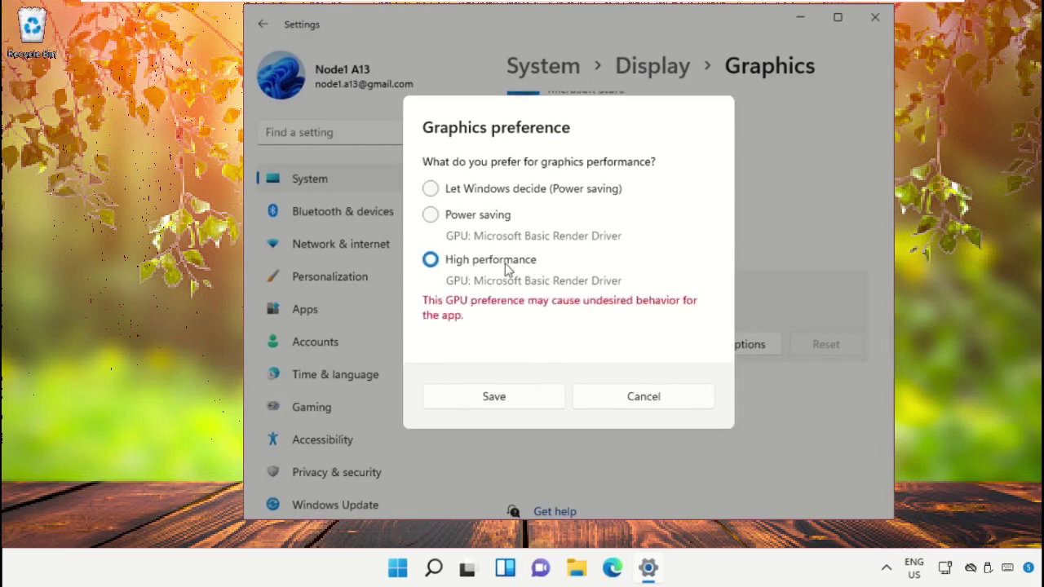
left_click(491, 401)
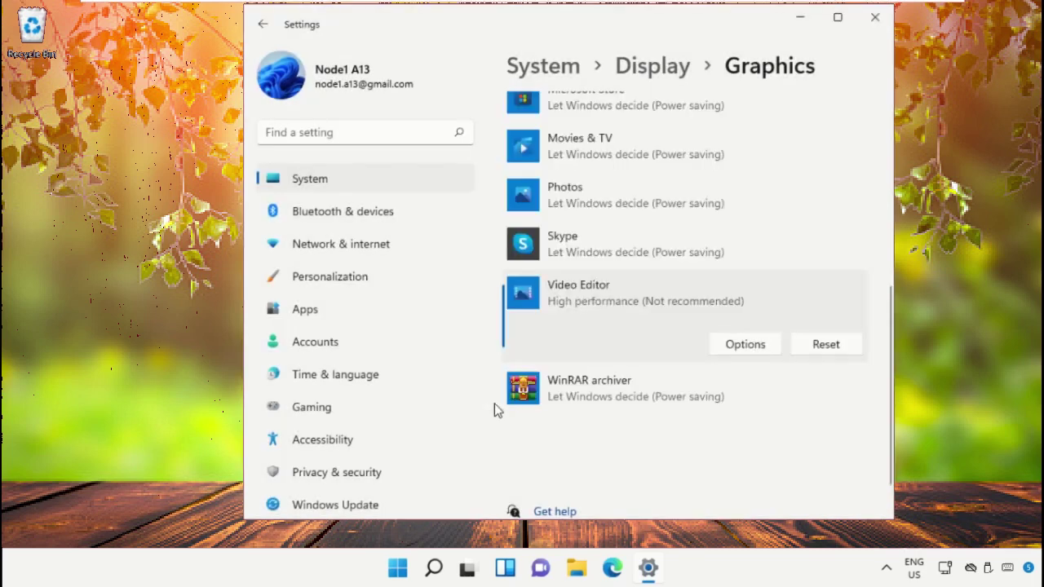
Step: Set the graphics preference of Skype to High performance and save it
scroll(644, 343, "up", 2)
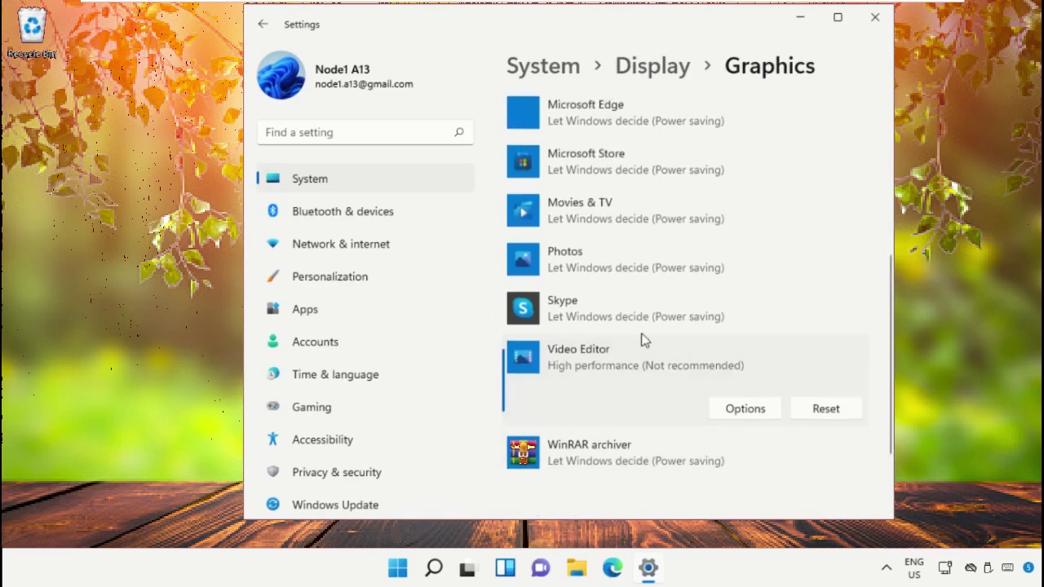
left_click(647, 317)
left_click(771, 359)
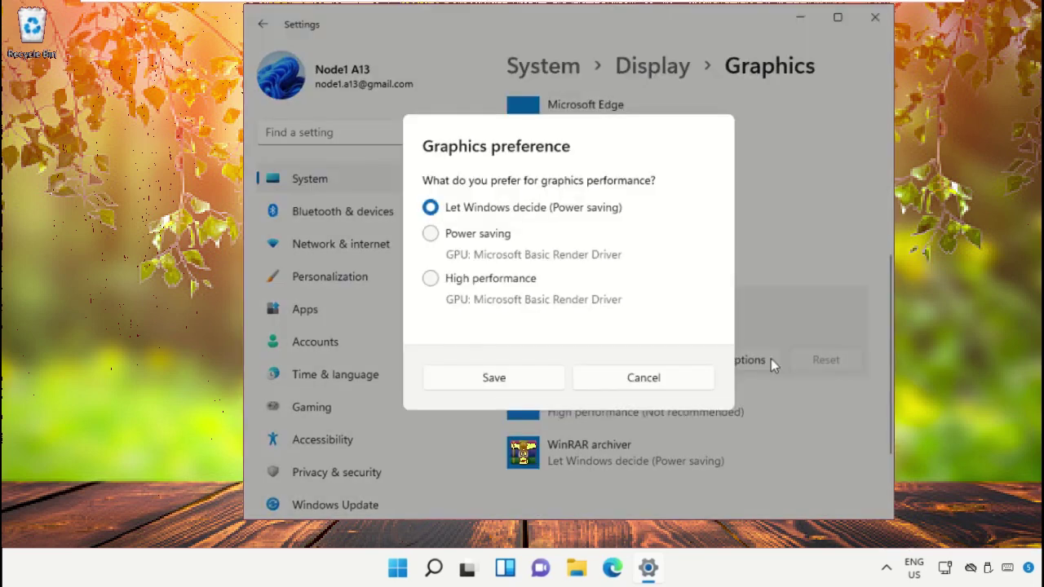
left_click(432, 286)
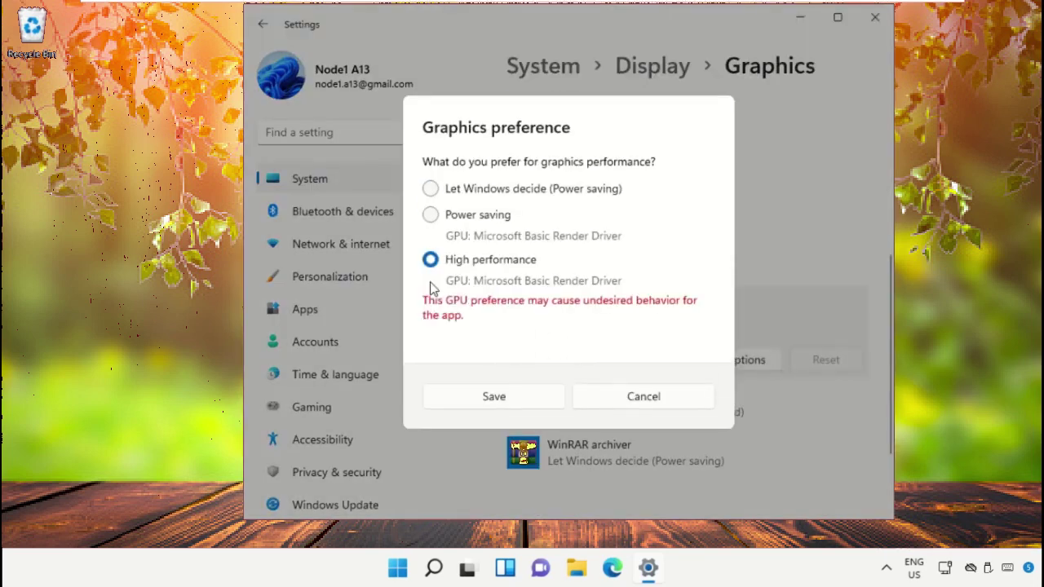
left_click(492, 396)
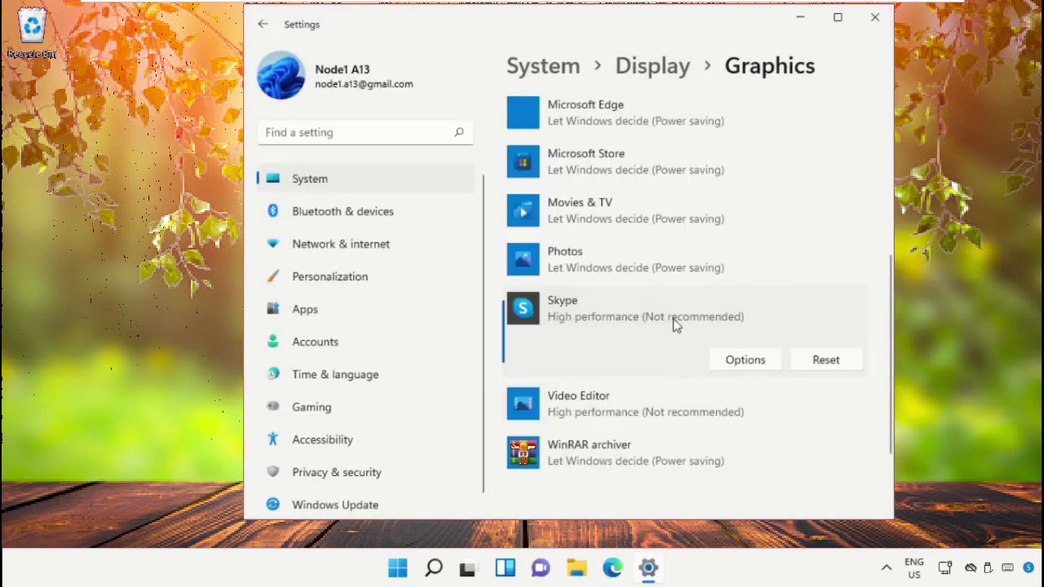
Step: Change the graphics preference of Skype to Power saving and save it
left_click(716, 359)
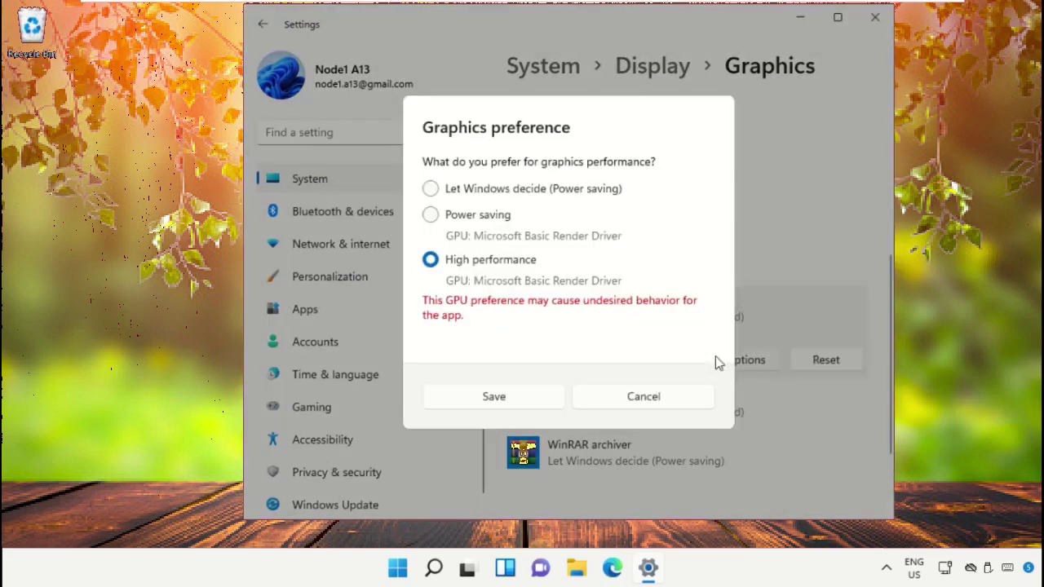
left_click(431, 215)
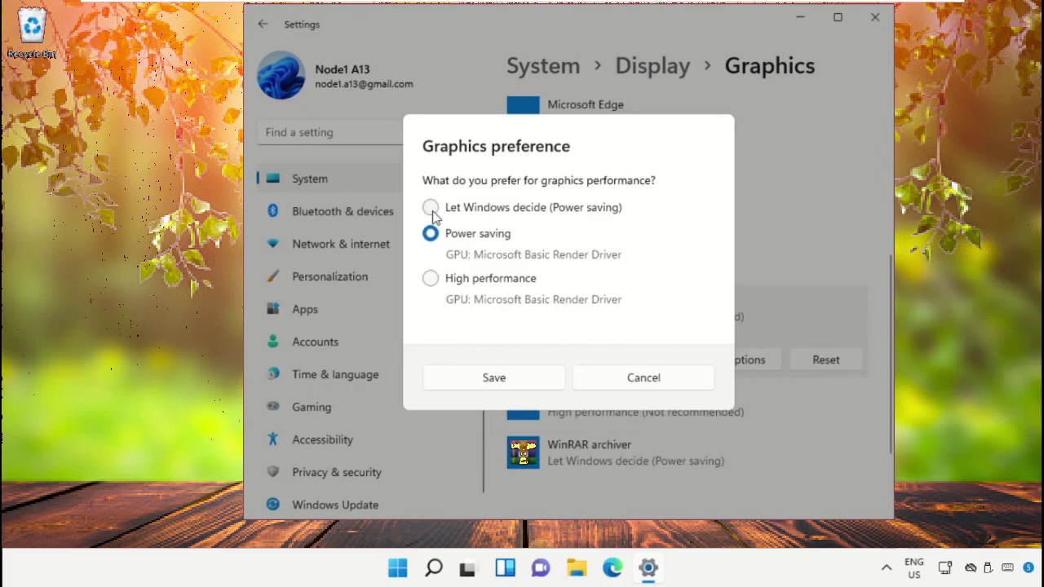
left_click(534, 375)
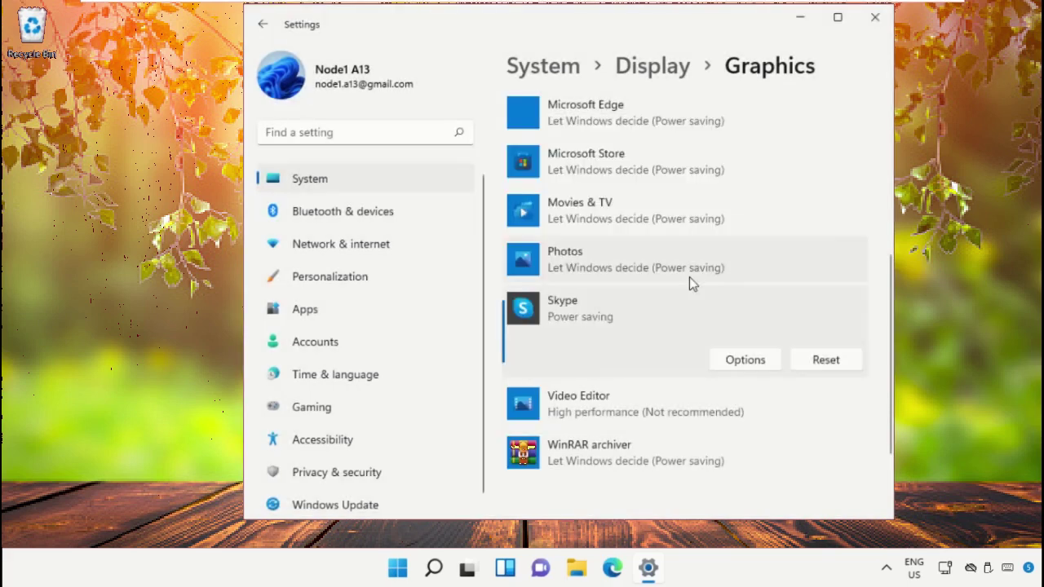
Step: Set the graphics preference of Video Editor to Let Windows decide (Power saving), save it, and close Settings
left_click(645, 404)
left_click(731, 417)
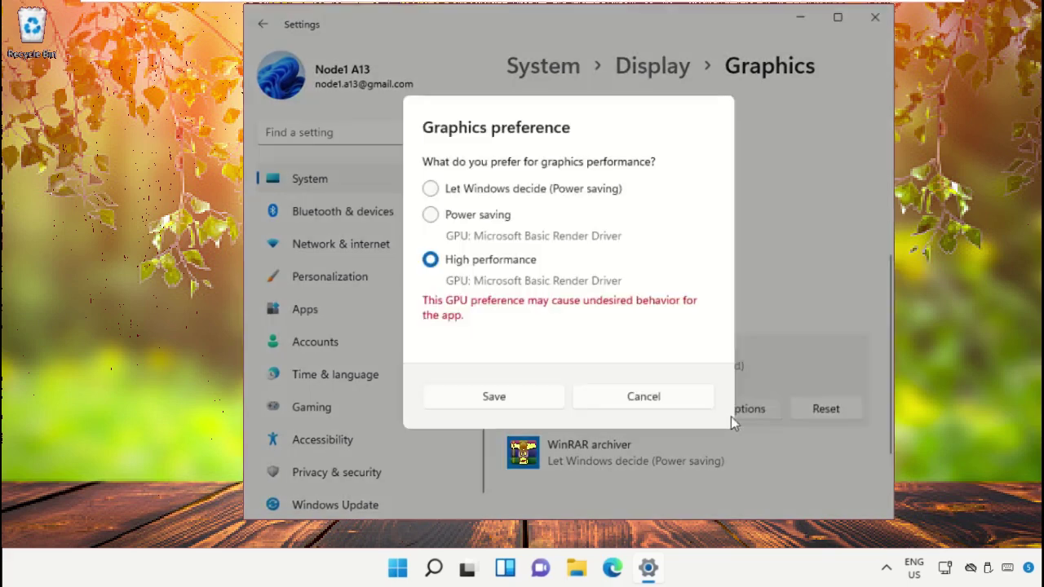
left_click(431, 191)
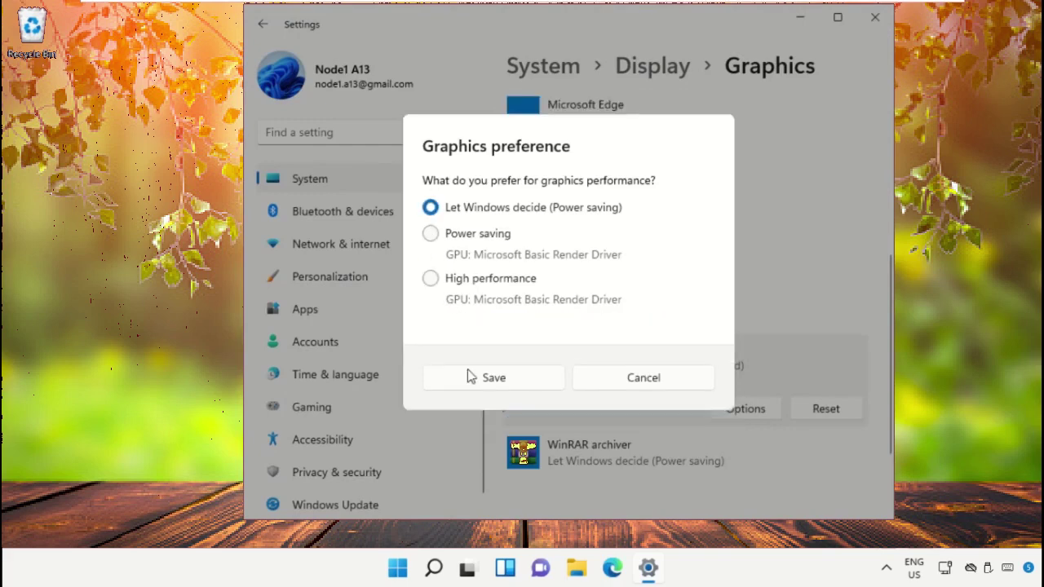
left_click(481, 377)
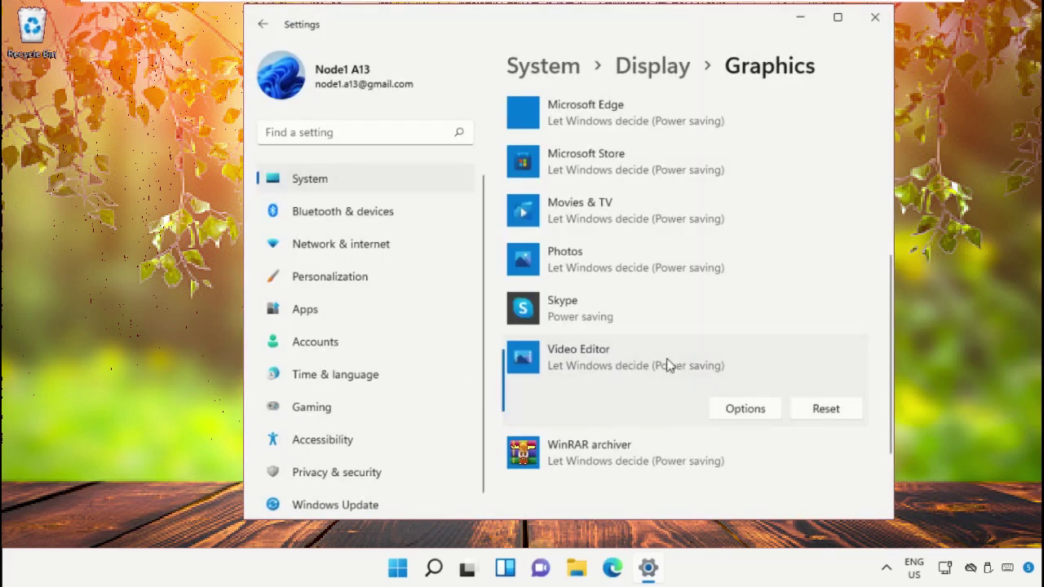
left_click(873, 17)
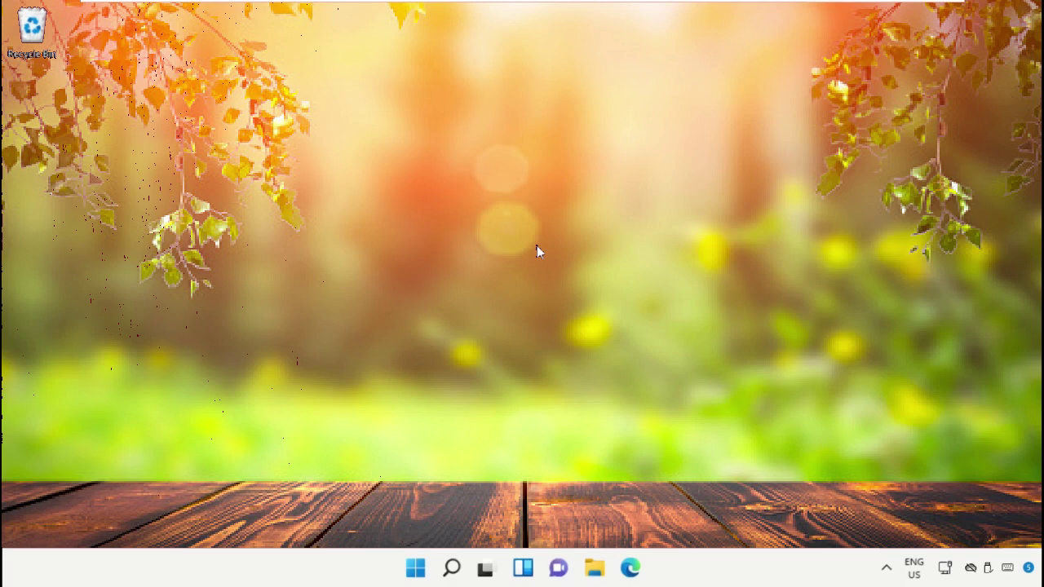
Step: Search Windows for Settings and open the Settings app
left_click(453, 567)
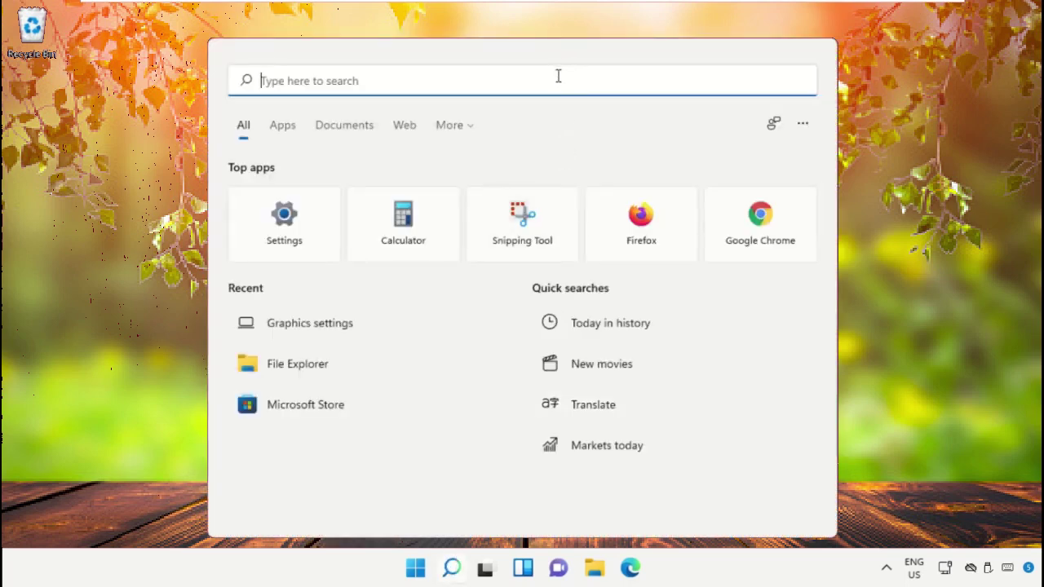
type("Settings")
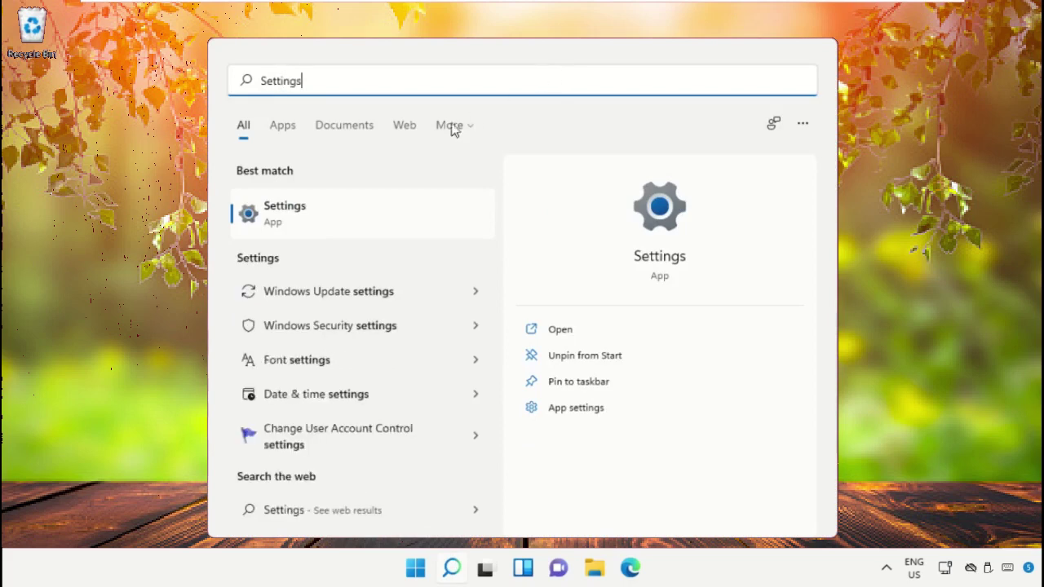
left_click(368, 228)
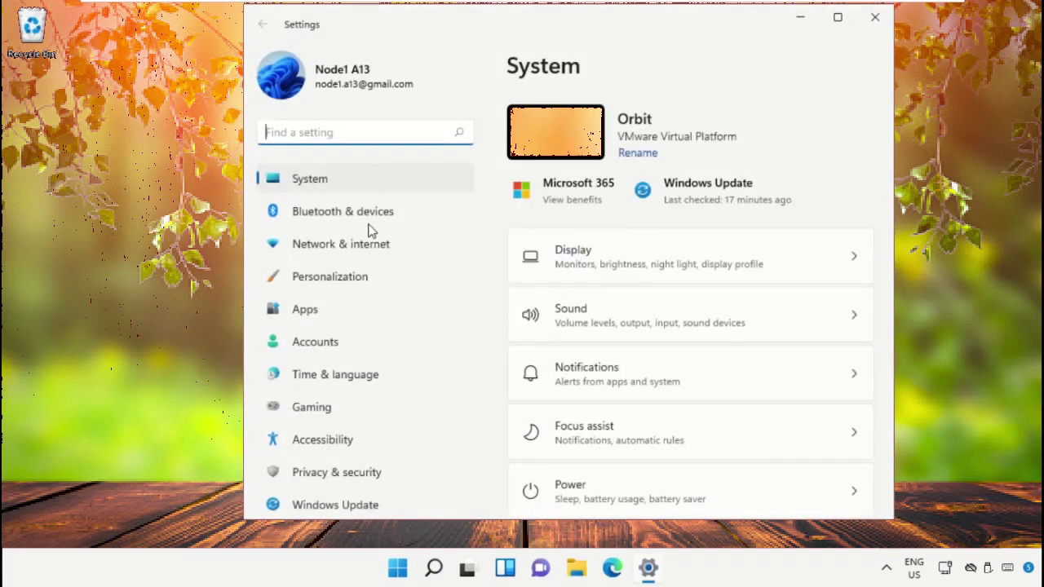
Step: Uninstall Crossy Road from the installed apps under Apps & features and close Settings
left_click(326, 310)
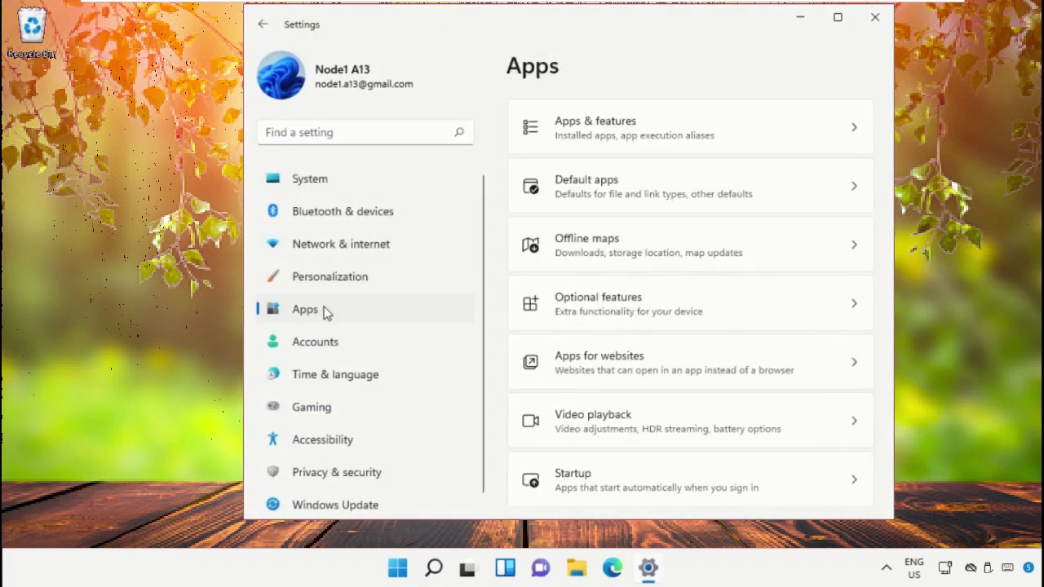
left_click(633, 137)
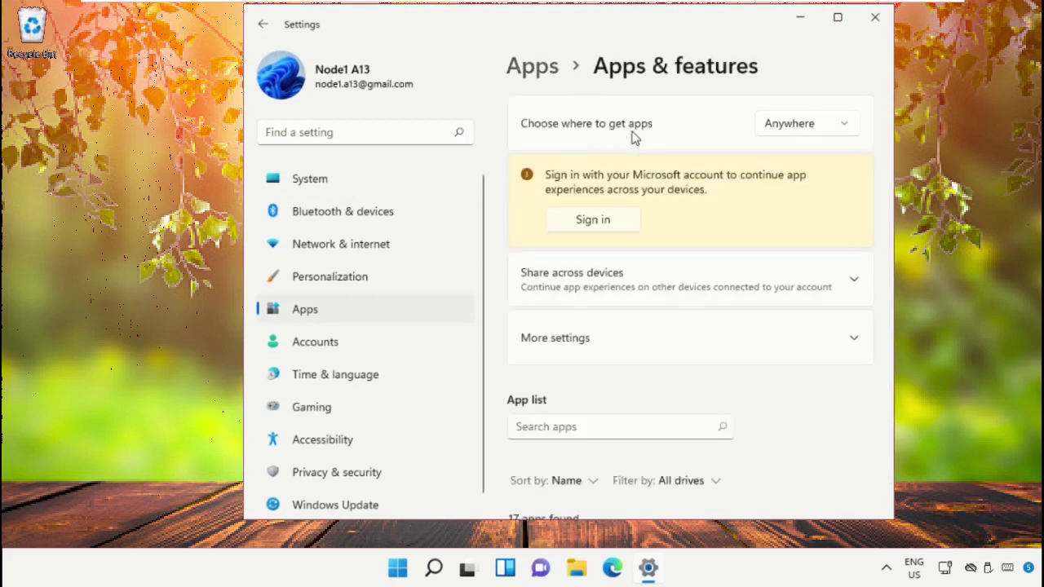
scroll(683, 274, "down", 5)
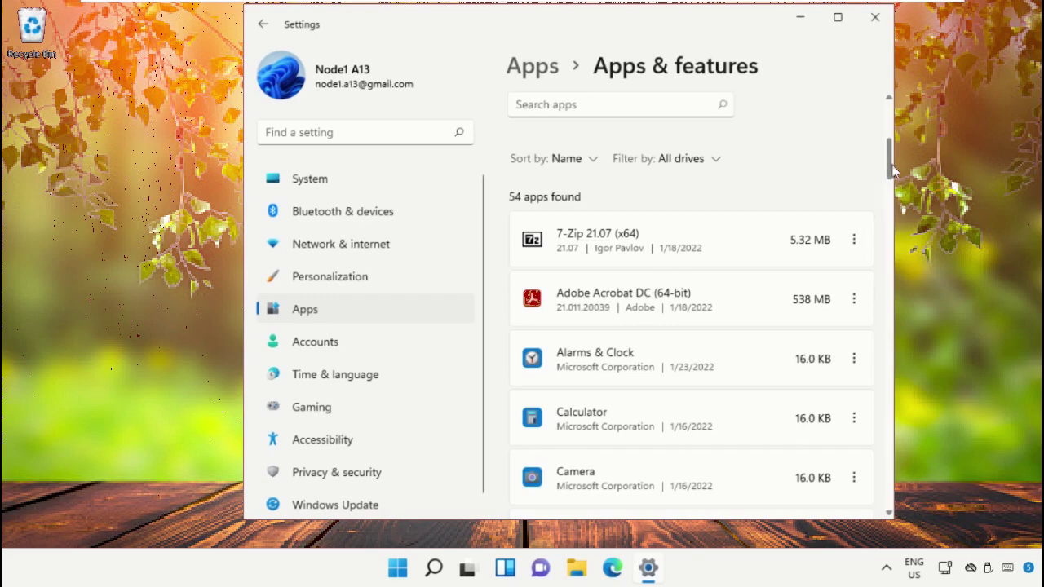
left_click_drag(895, 165, 897, 214)
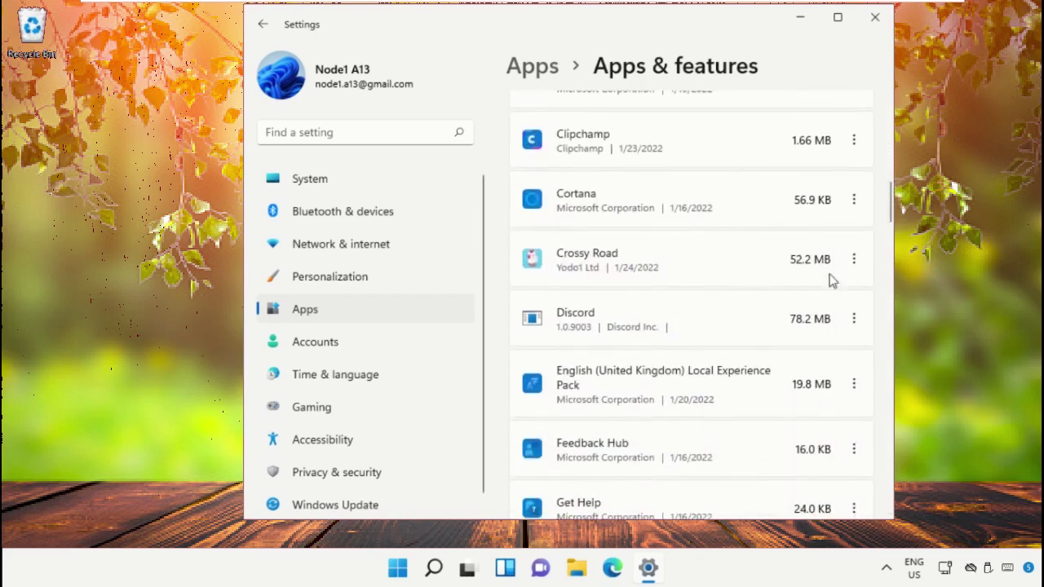
left_click(855, 261)
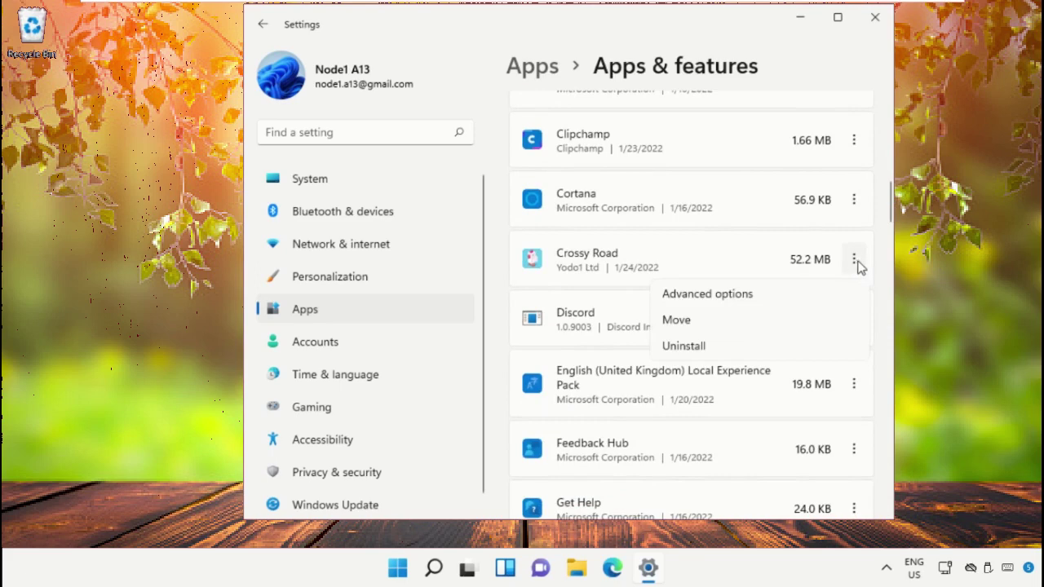
left_click(747, 350)
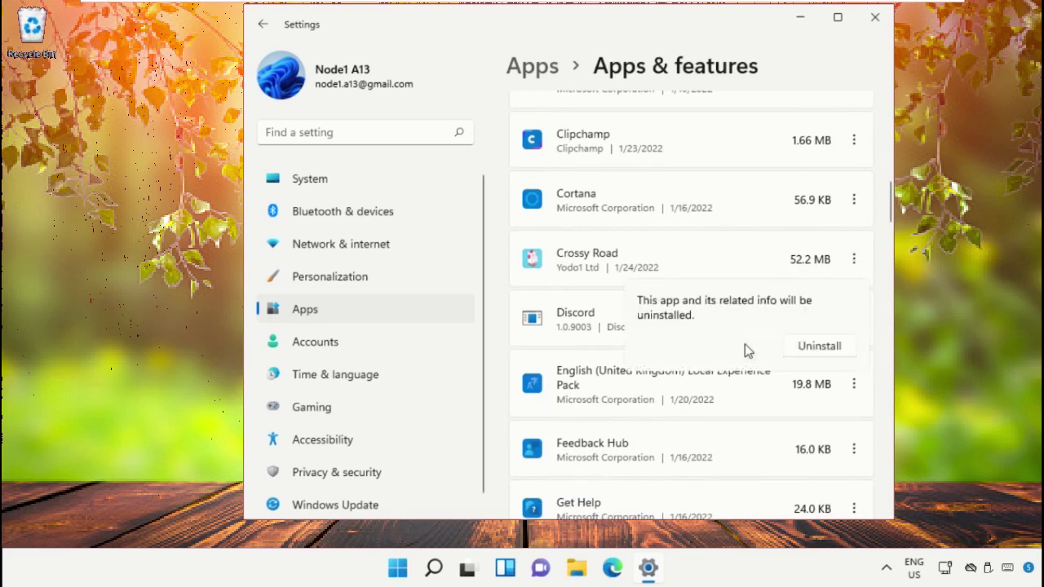
left_click(819, 348)
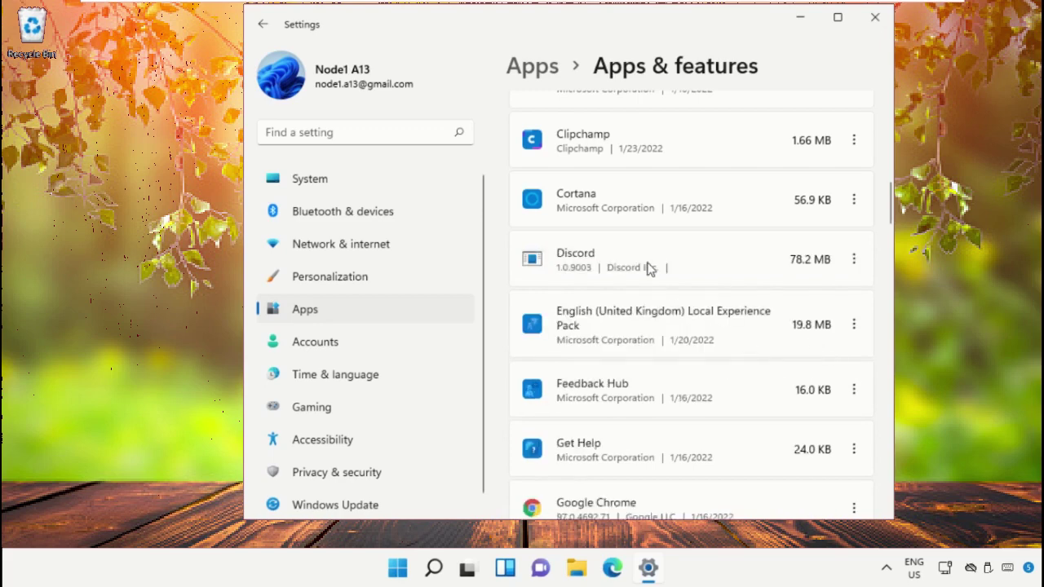
left_click(874, 19)
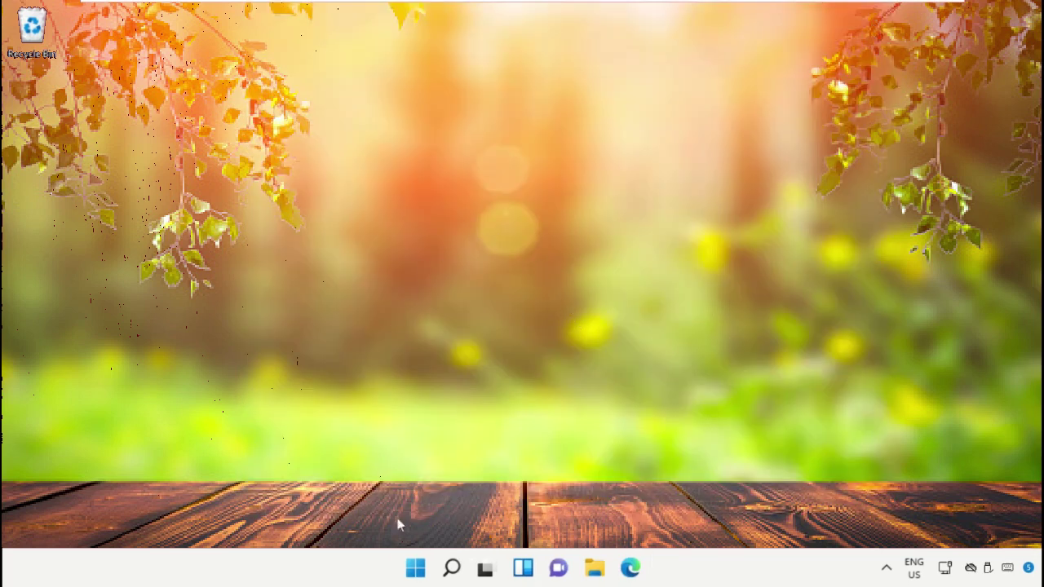
Step: Search Windows for Store, open Microsoft Store, and move its window to the middle of the desktop
left_click(451, 568)
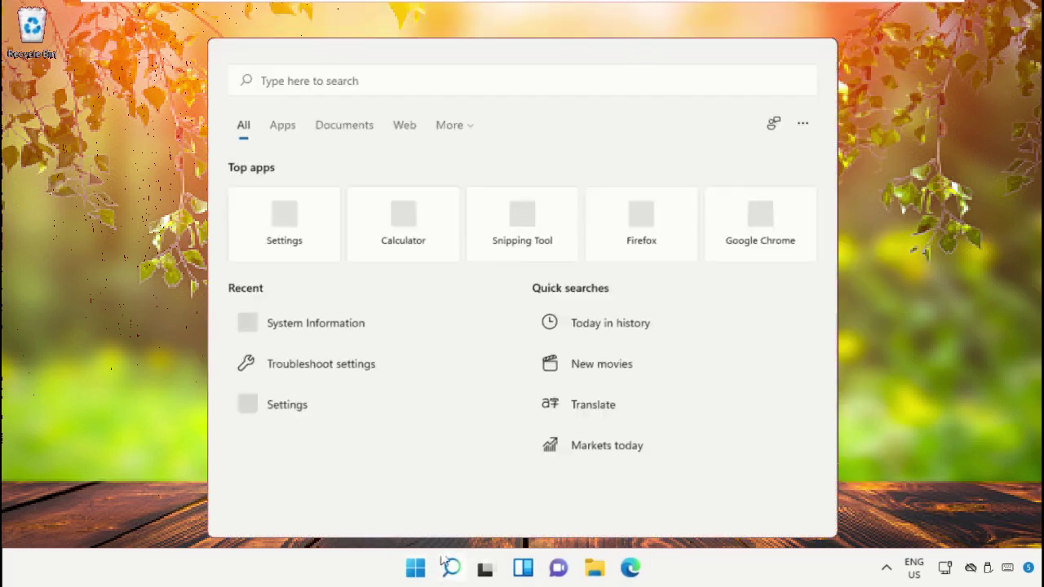
left_click(453, 76)
type("Store")
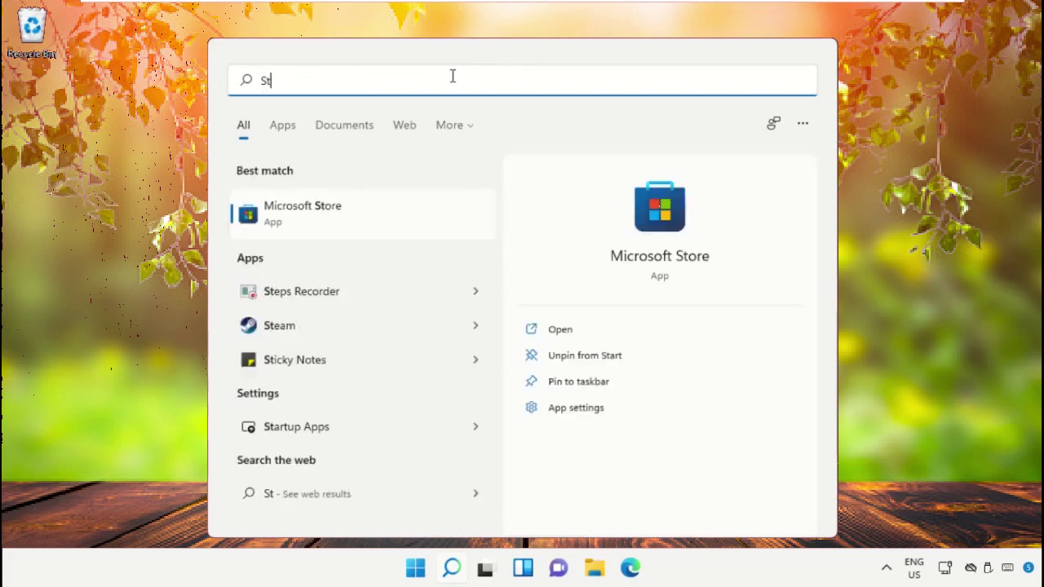
left_click(368, 215)
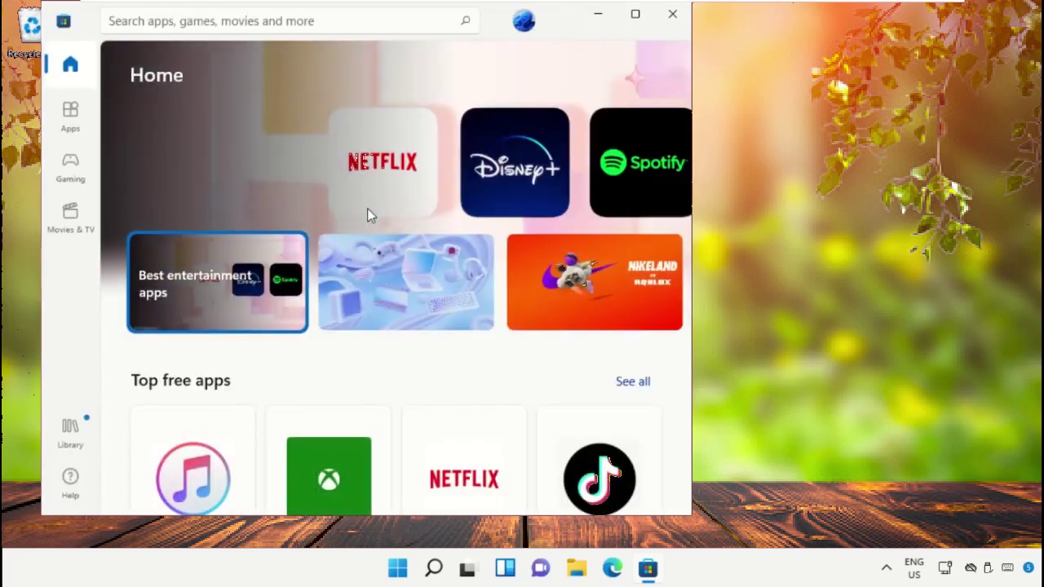
left_click_drag(490, 25, 650, 27)
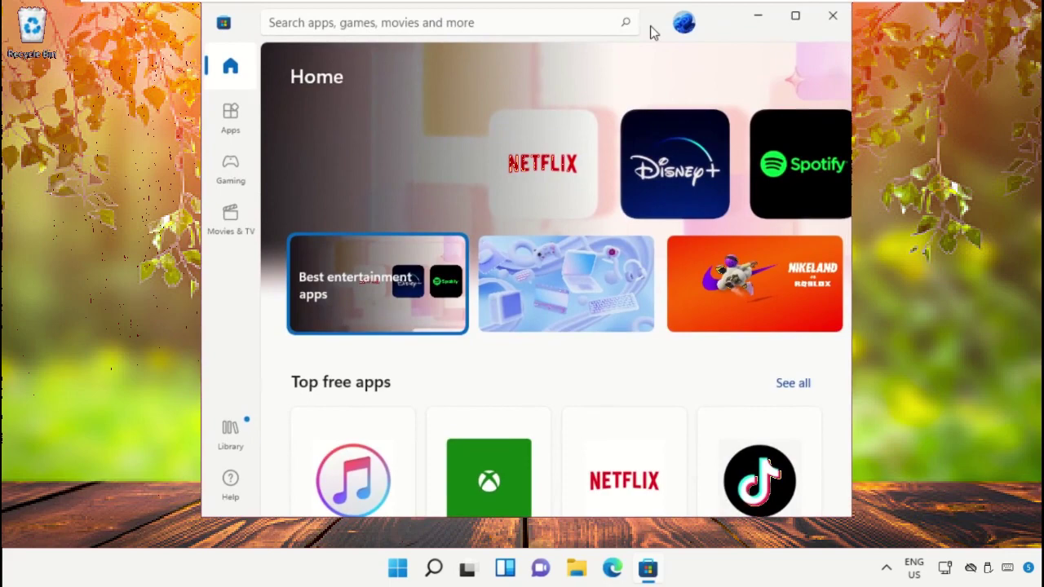
Step: Find the game Crossy Road in the store and install it from its product page
left_click(534, 22)
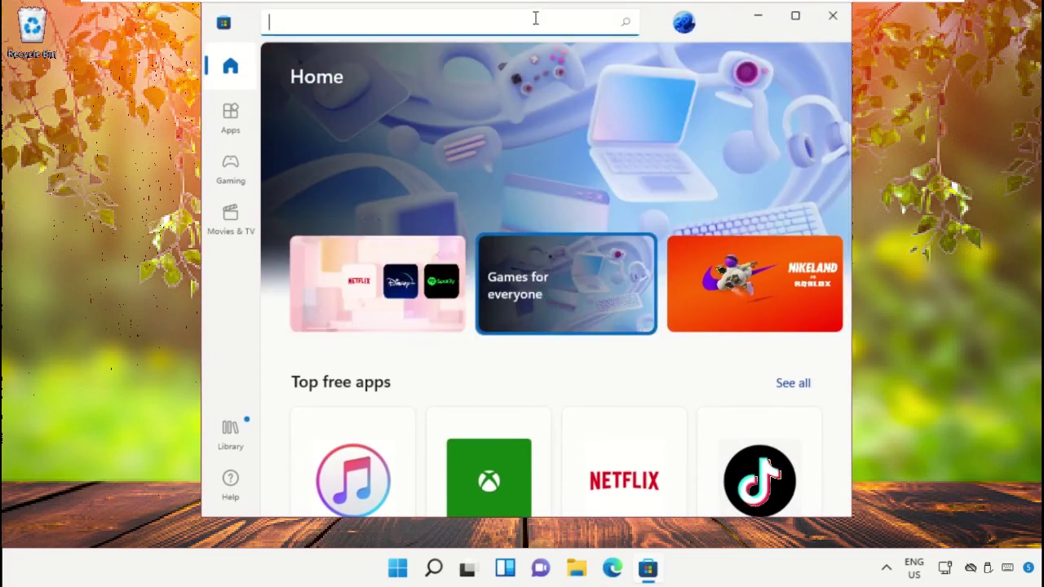
type("Crossy Road")
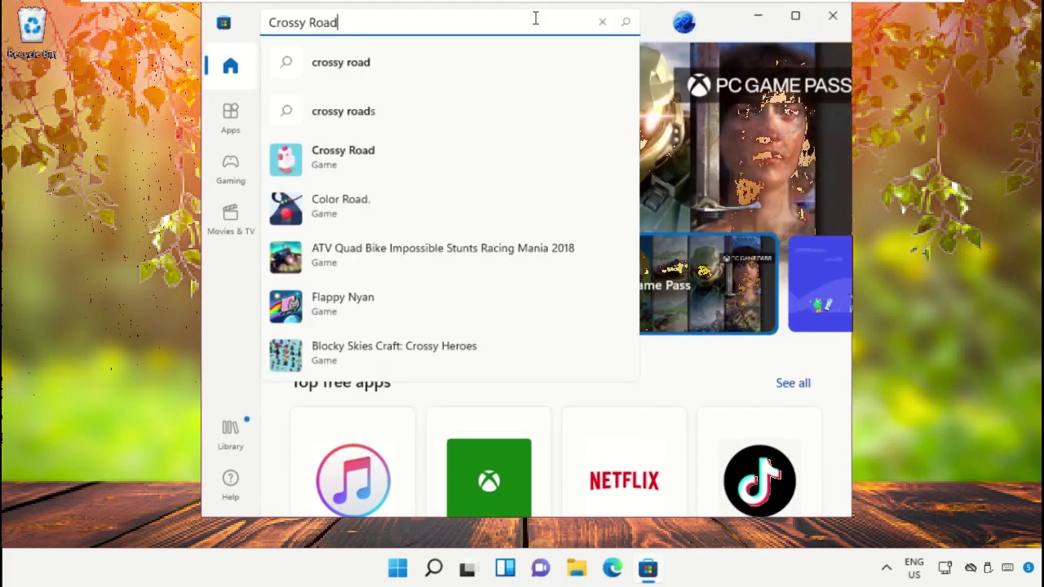
left_click(400, 161)
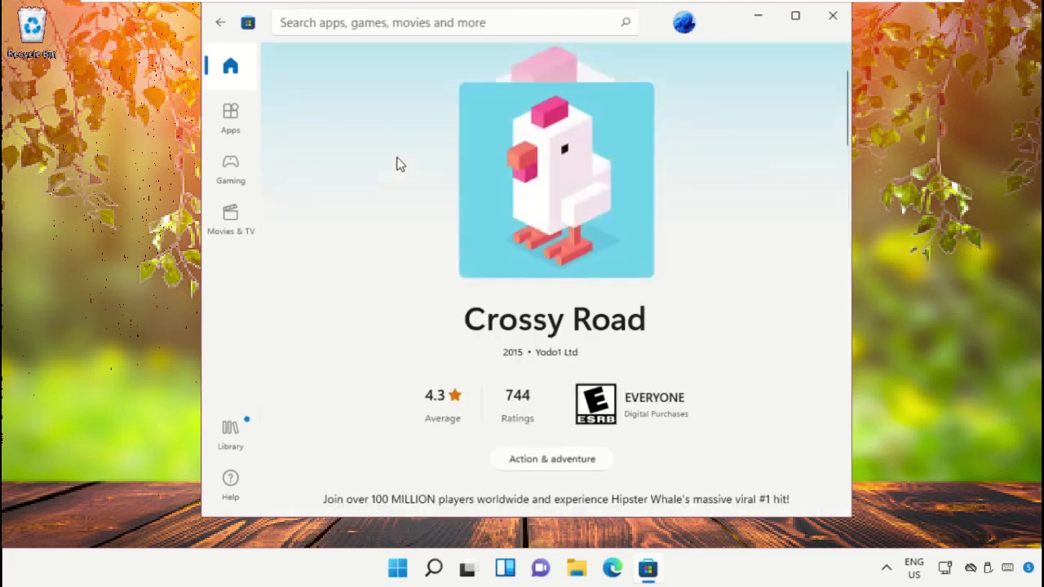
scroll(563, 298, "down", 3)
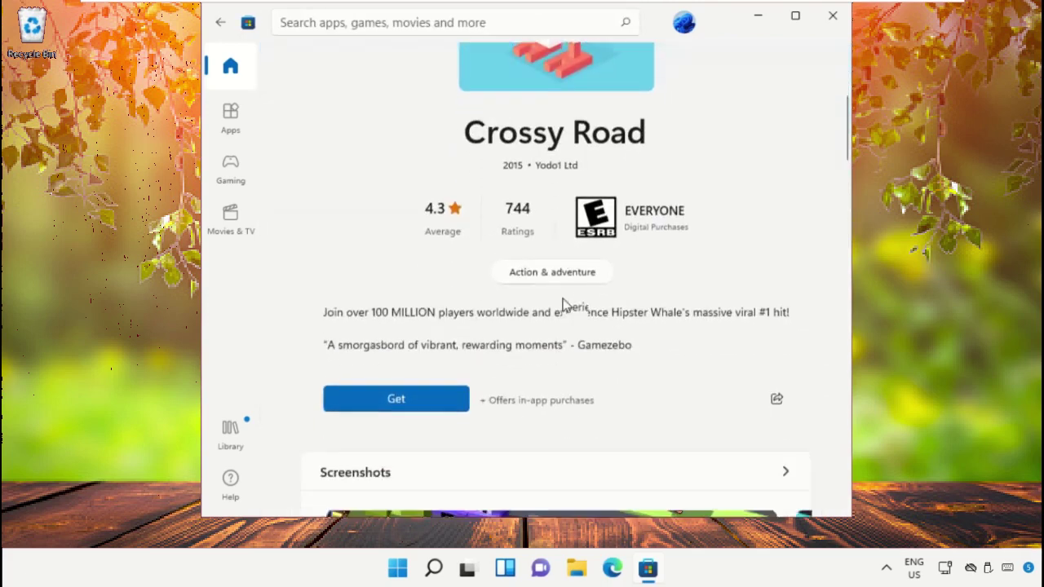
left_click(423, 375)
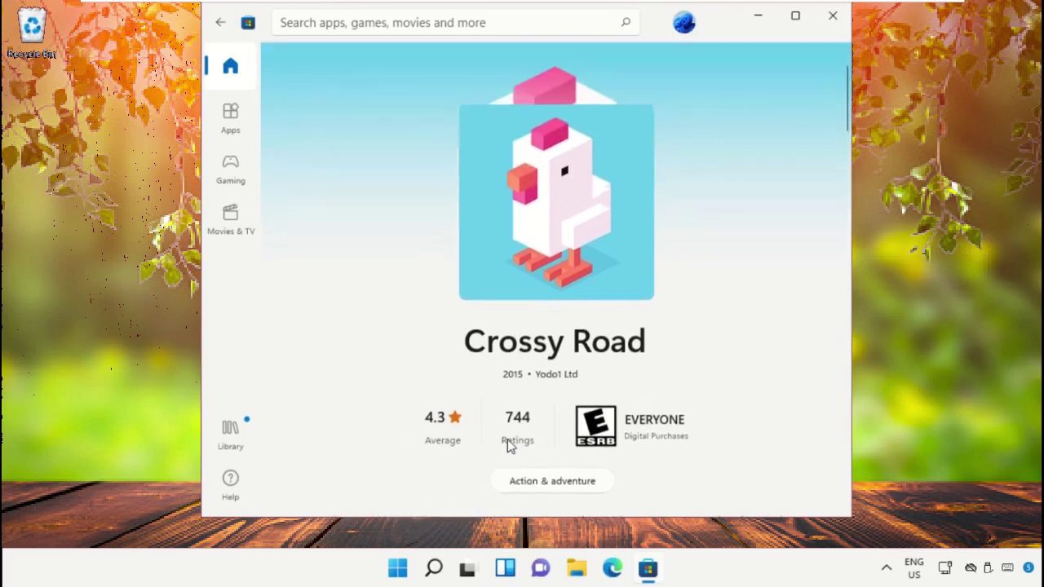
Step: Launch the installed Crossy Road game, close Microsoft Store, and center the game window on the desktop
scroll(508, 445, "down", 2)
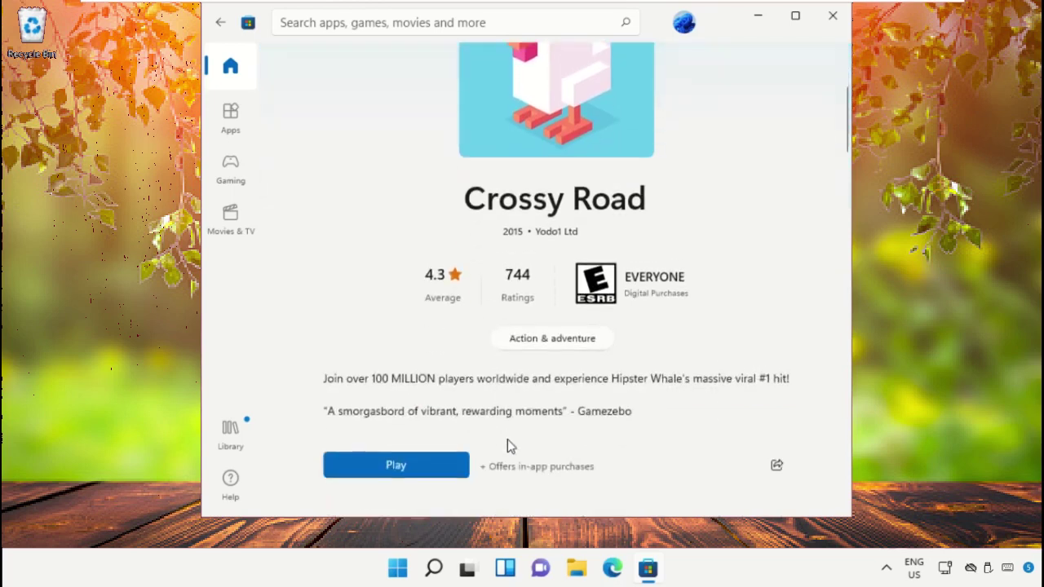
left_click(412, 468)
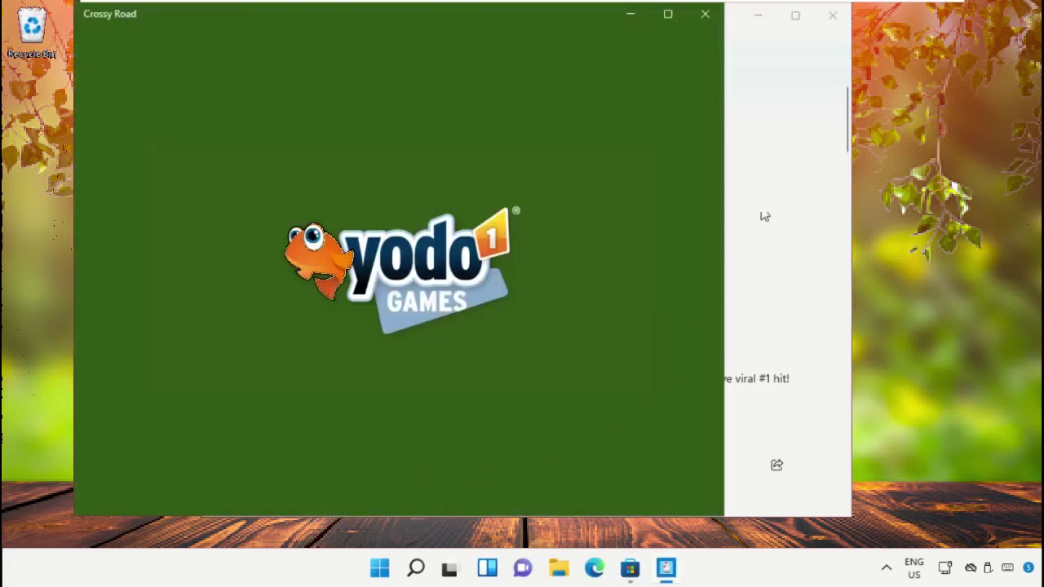
left_click(831, 16)
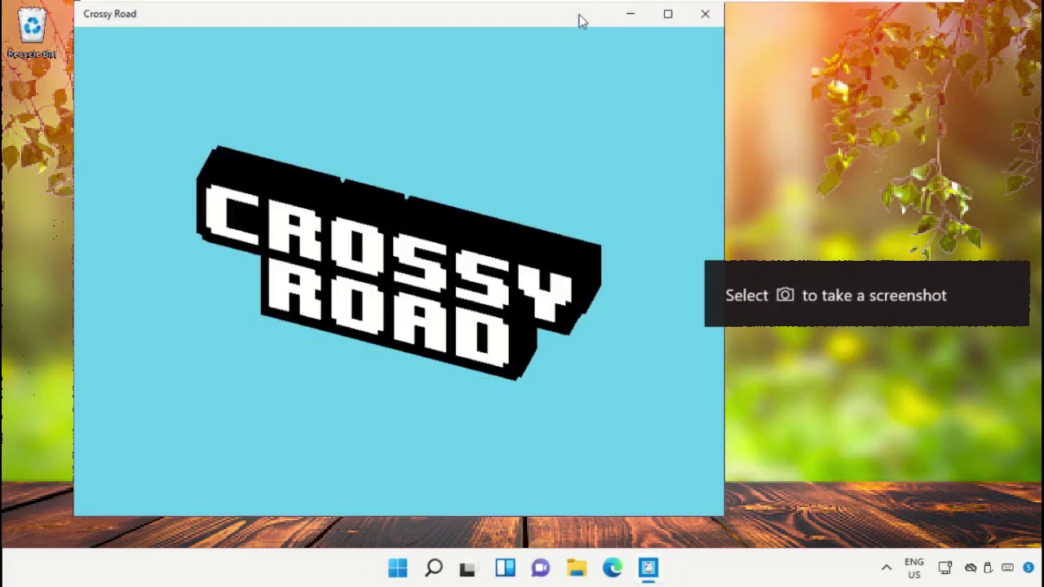
left_click_drag(579, 15, 710, 21)
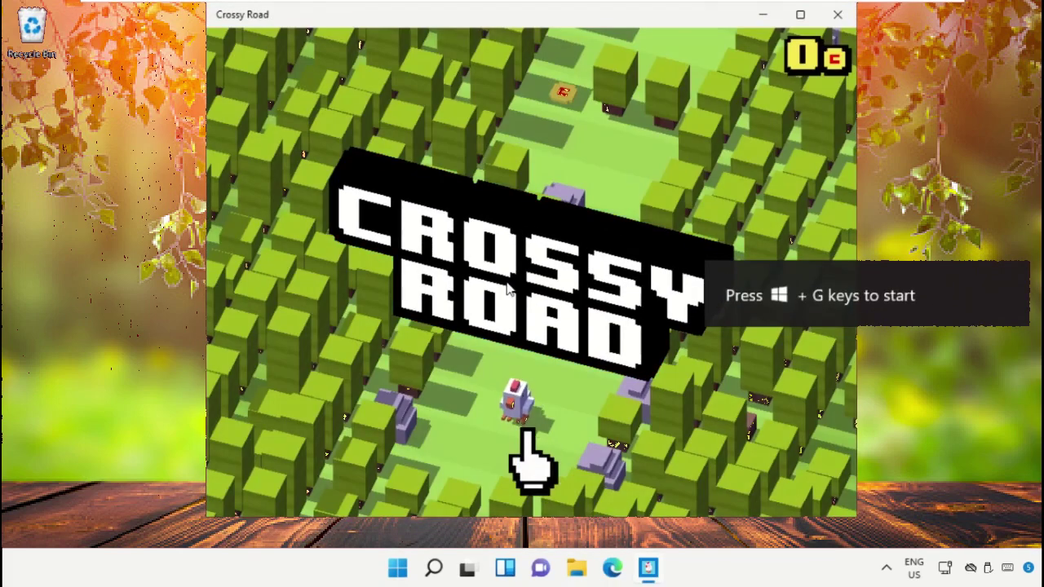
Step: Test Crossy Road by hopping the chicken forward and sideways between the trees to collect coins, and close the game
left_click(529, 397)
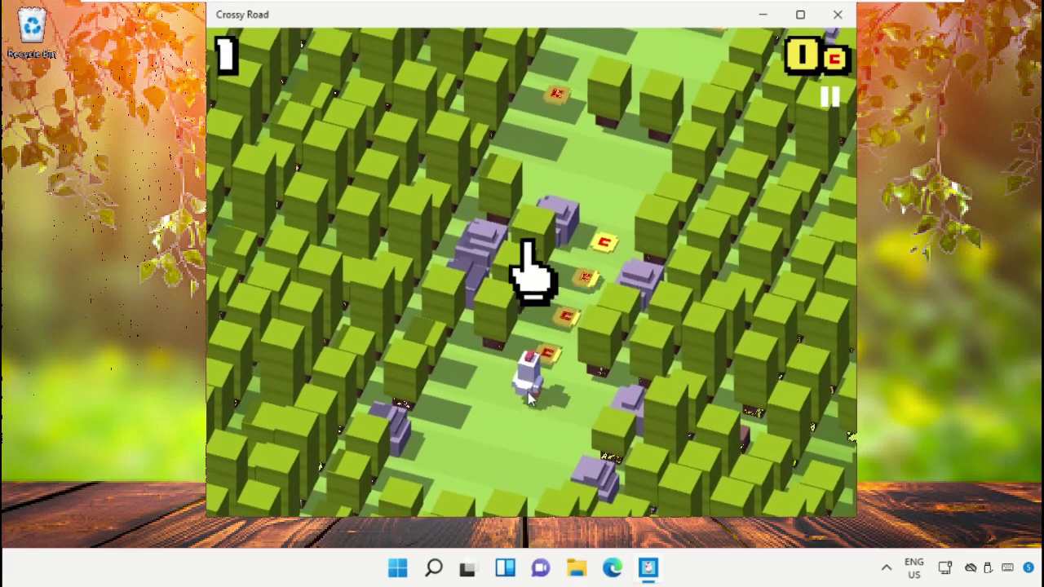
left_click(589, 239)
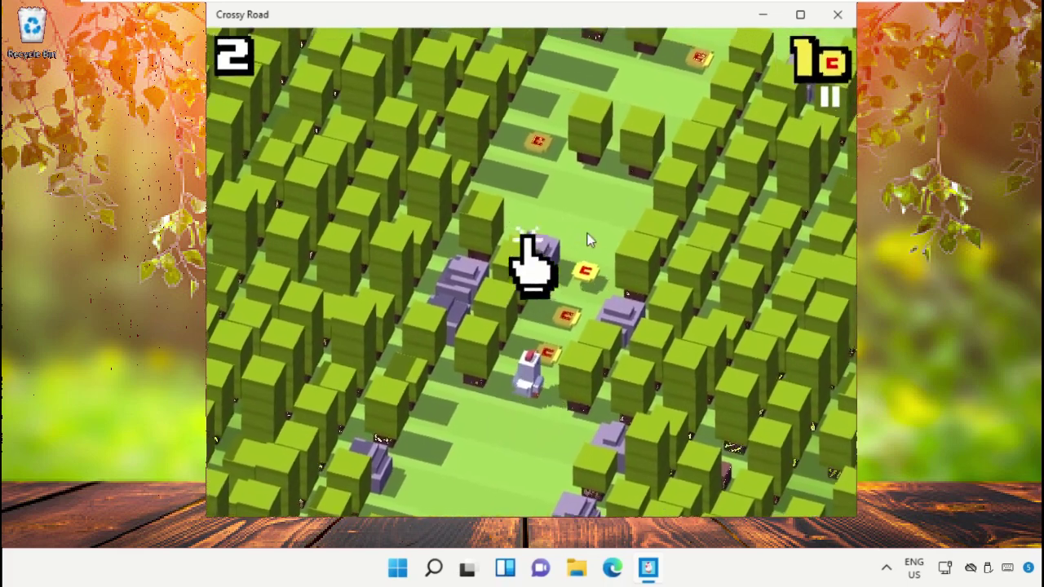
left_click(589, 240)
left_click(589, 240)
left_click(589, 242)
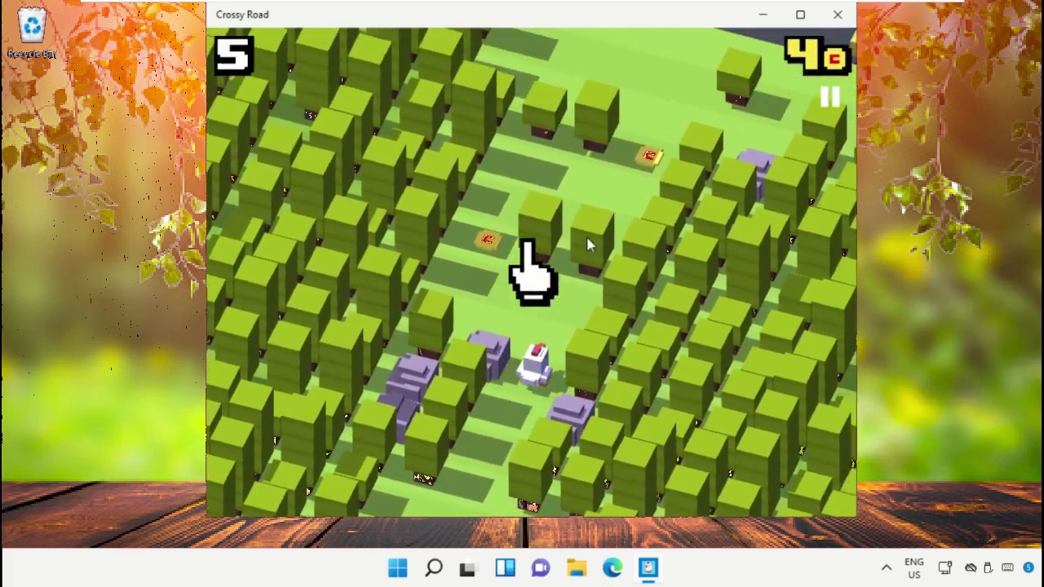
left_click(589, 245)
left_click(459, 362)
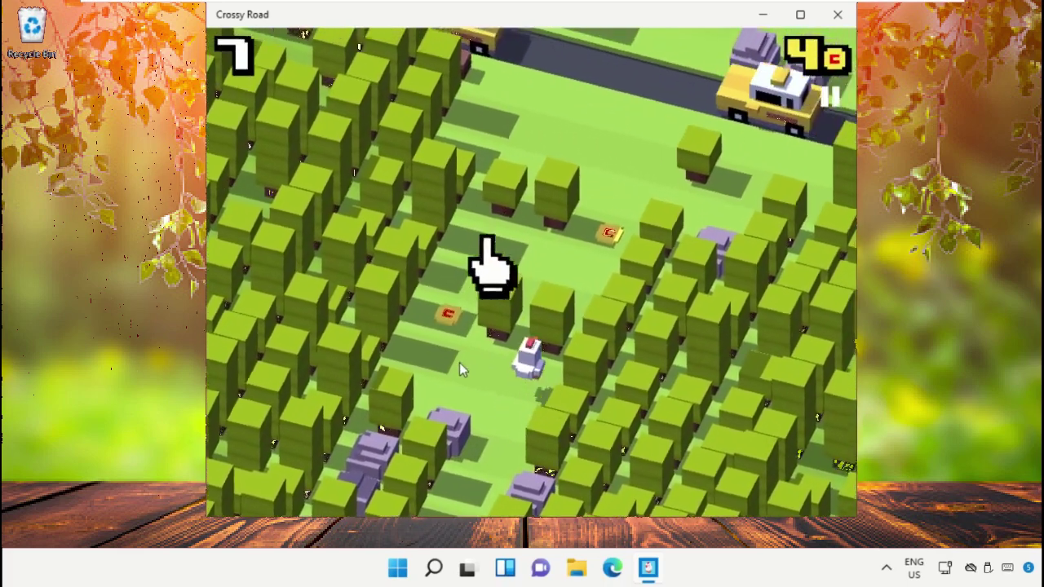
key("Left")
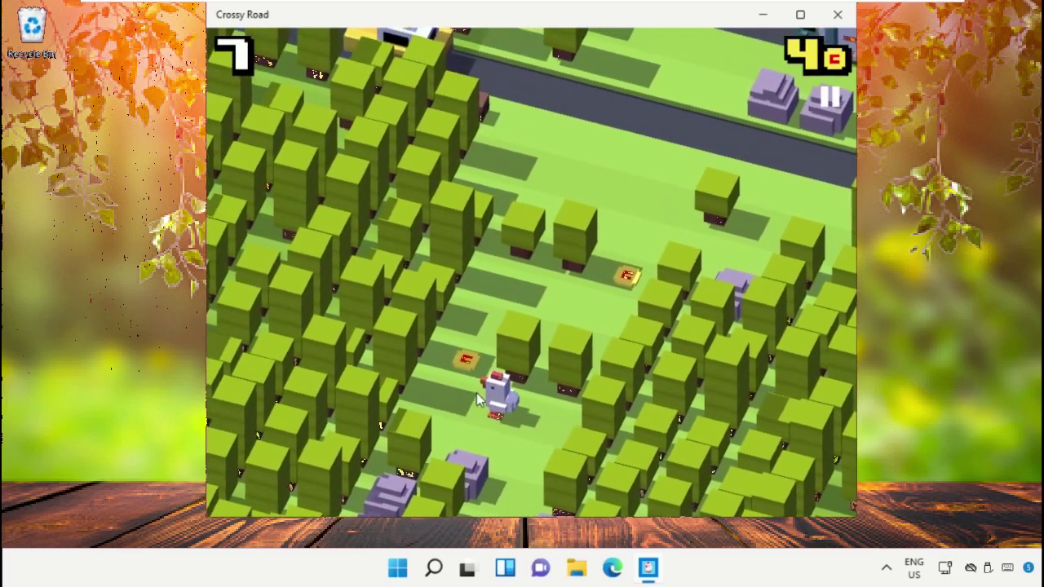
left_click(530, 259)
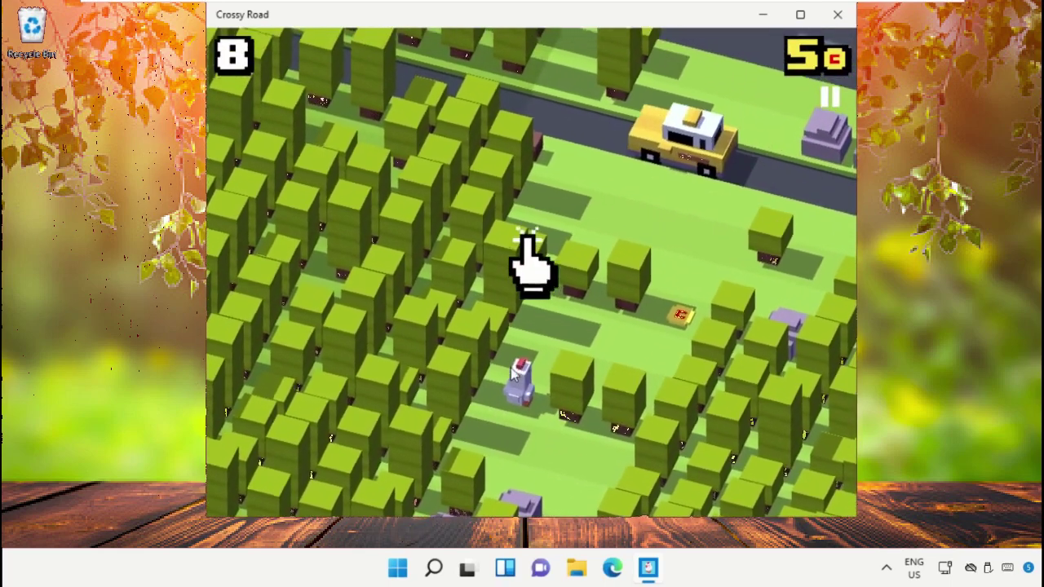
left_click(531, 265)
left_click(530, 272)
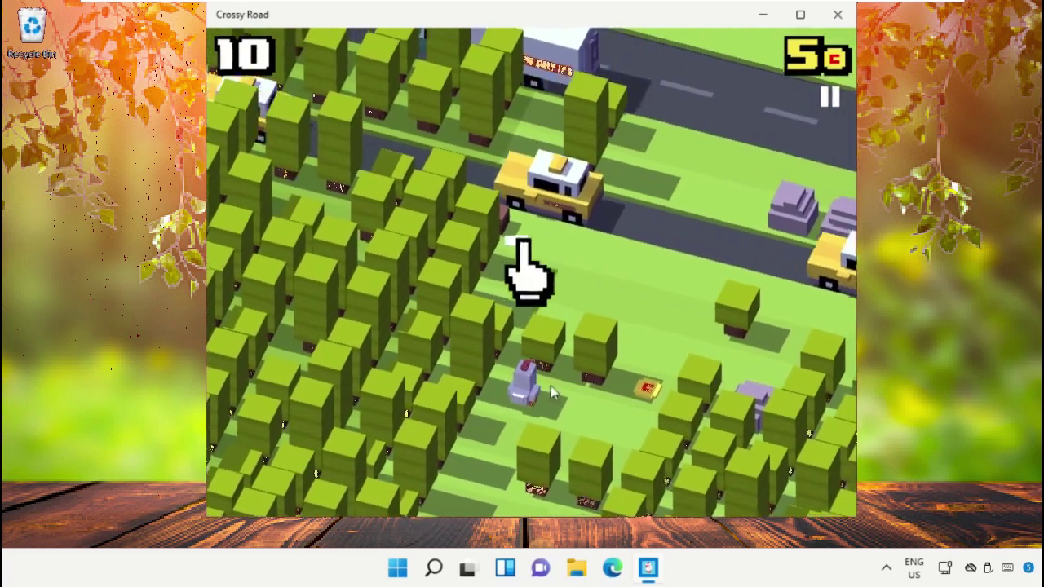
key("Right")
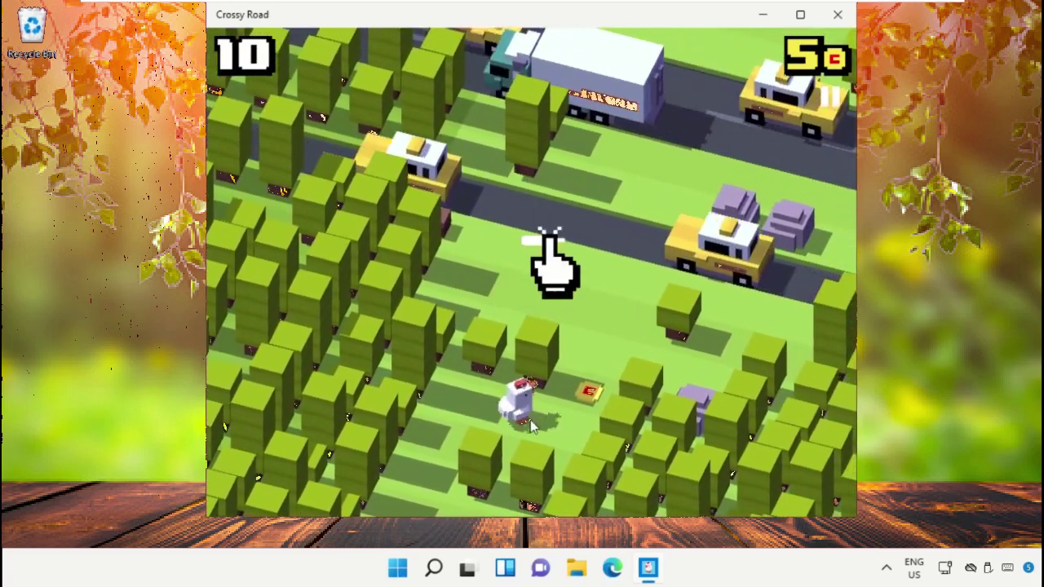
key("Right")
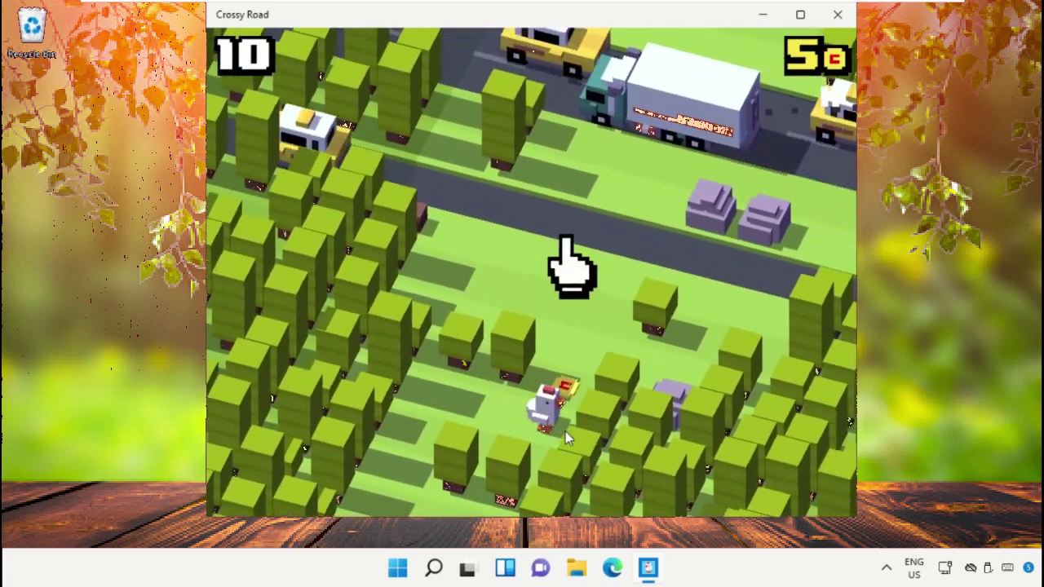
left_click(522, 345)
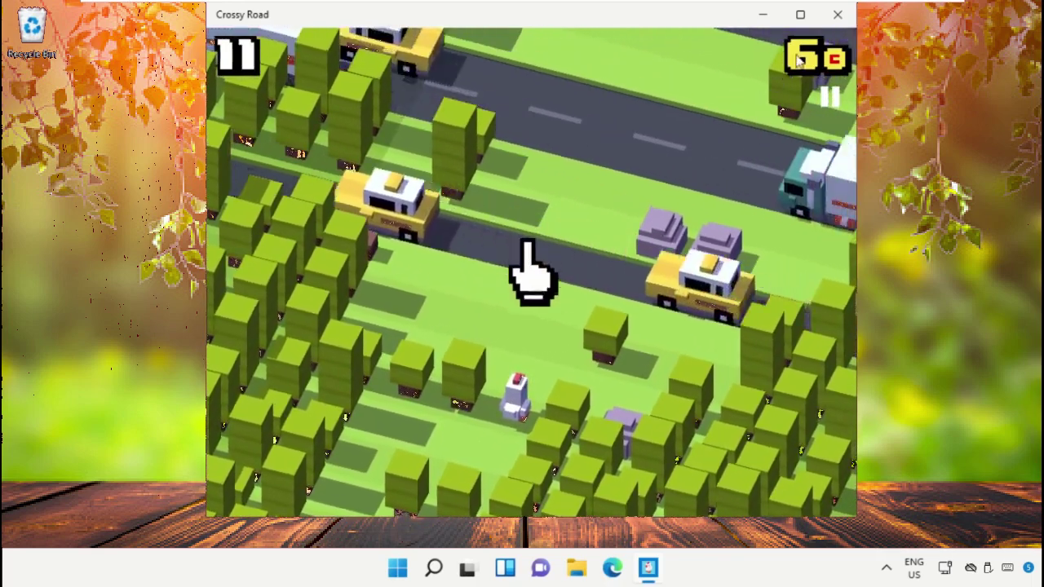
left_click(838, 14)
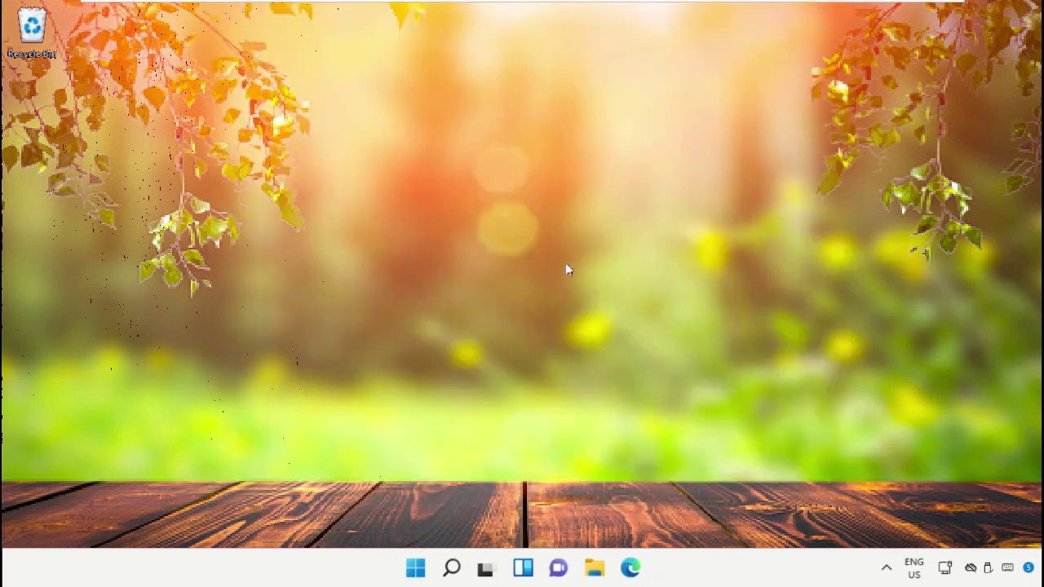
Step: Bring up the power options for shutting down or restarting the computer
left_click(416, 568)
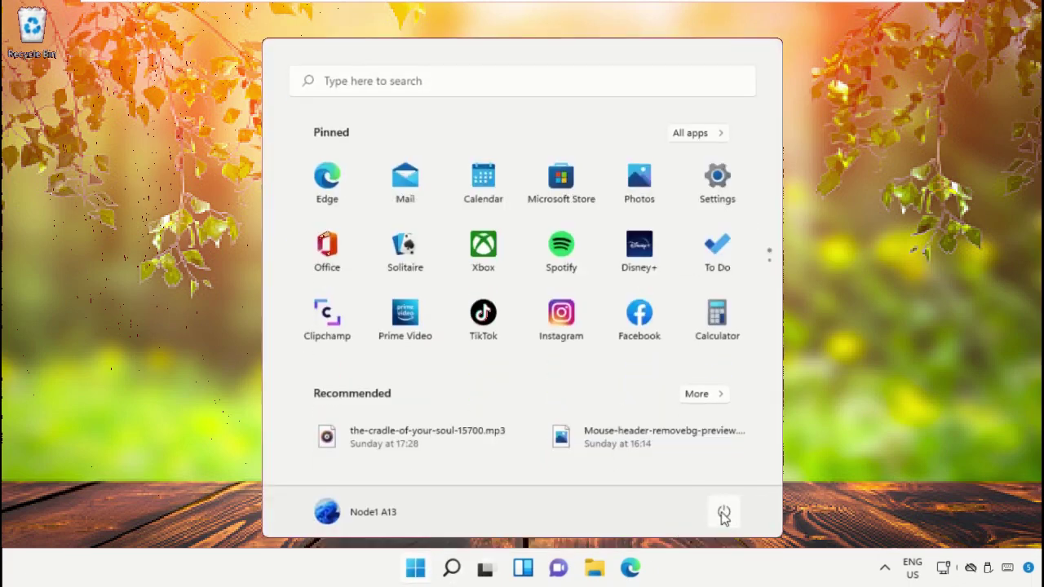
left_click(725, 511)
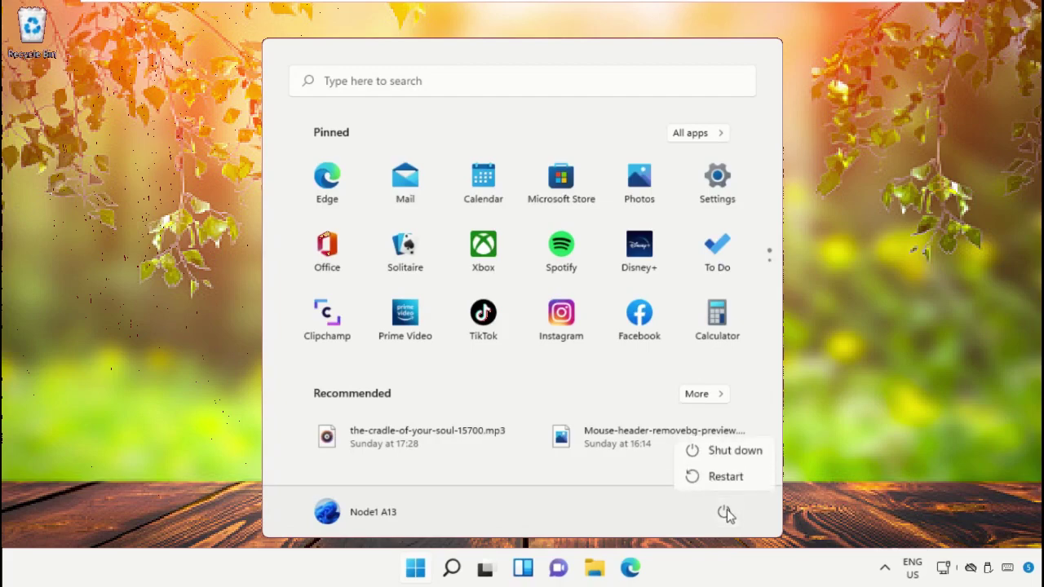